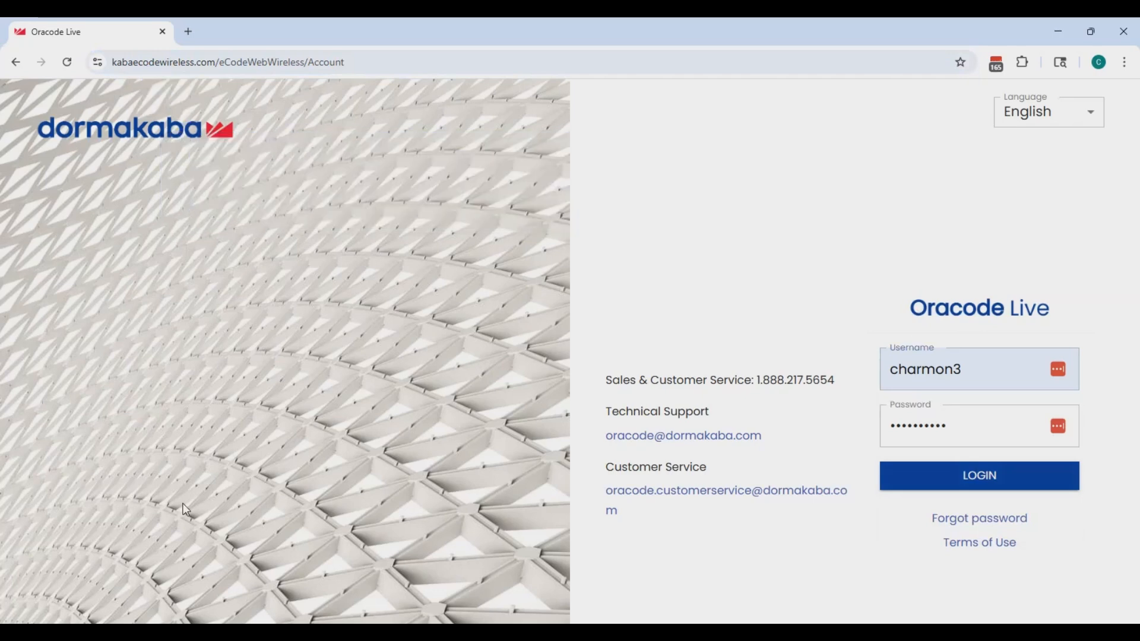
Step: Log in with the prefilled credentials and open the account information page
{"action": "left_click", "coordinate": [1017, 482]}
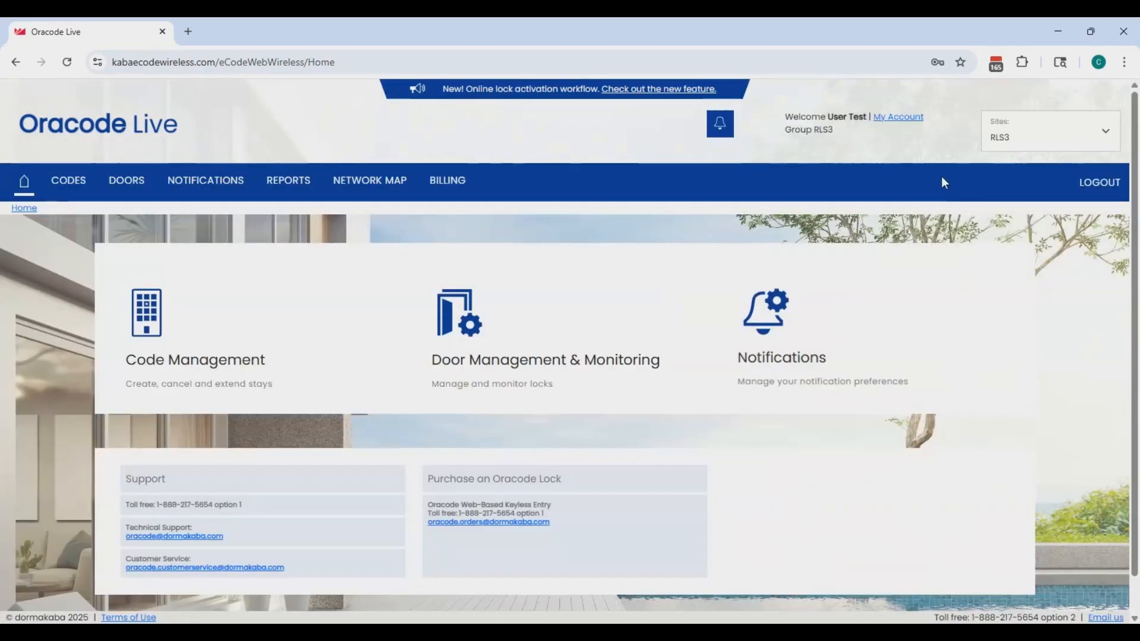
{"action": "right_click", "coordinate": [910, 120]}
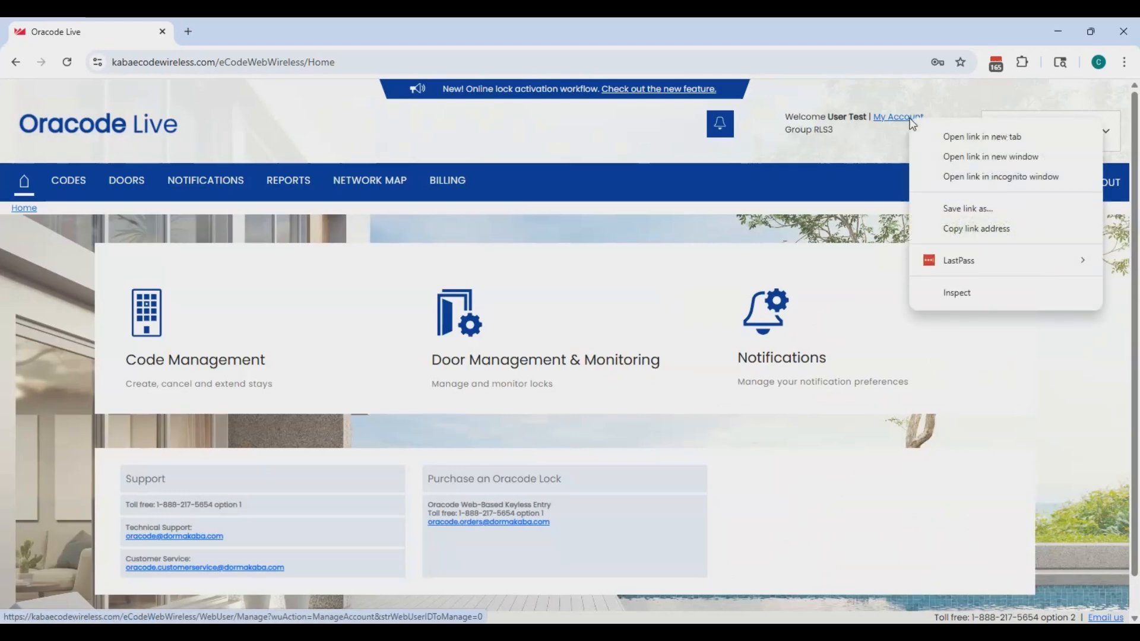
{"action": "left_click", "coordinate": [910, 121]}
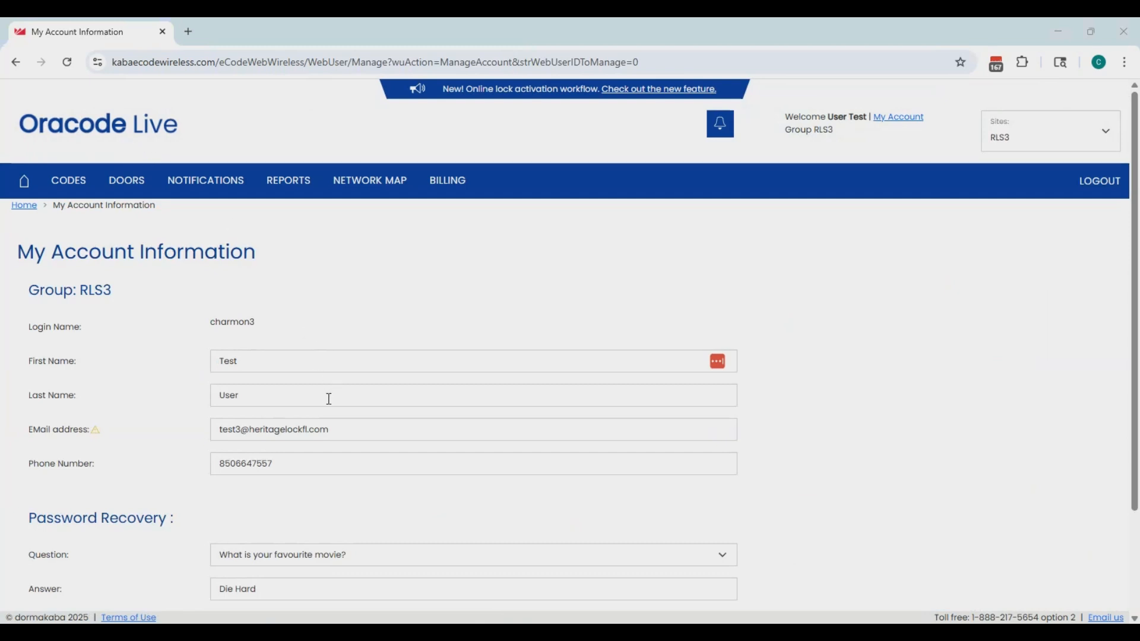
Step: Review the account's recovery email and the available password recovery questions, and confirm the account information
{"action": "scroll", "coordinate": [334, 400], "scroll_direction": "down", "scroll_amount": 1}
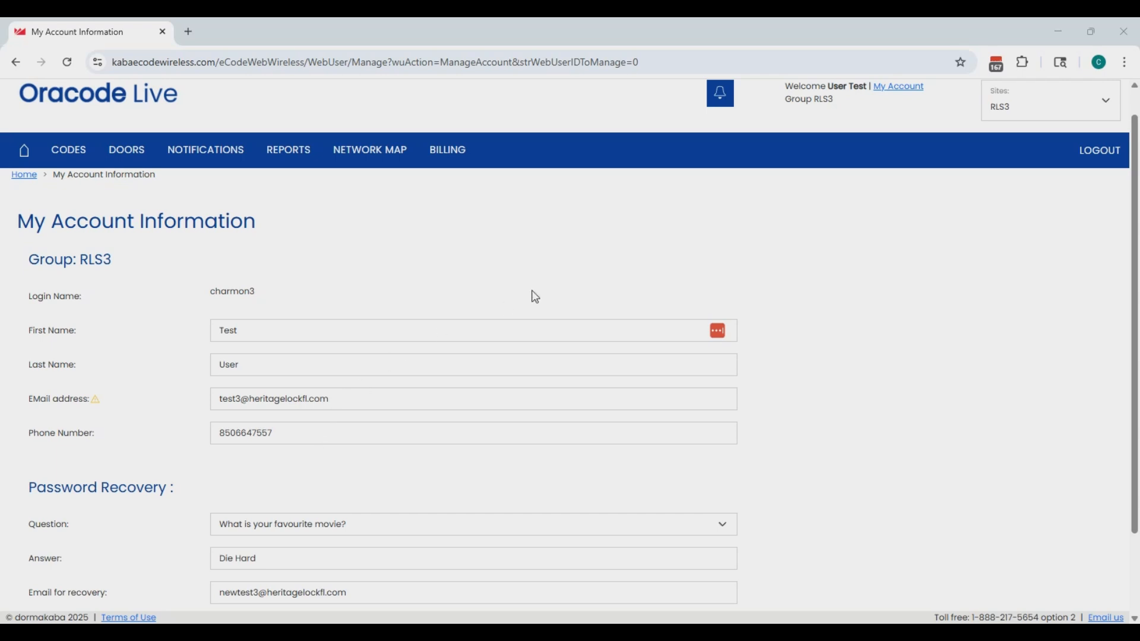
{"action": "scroll", "coordinate": [533, 296], "scroll_direction": "down", "scroll_amount": 3}
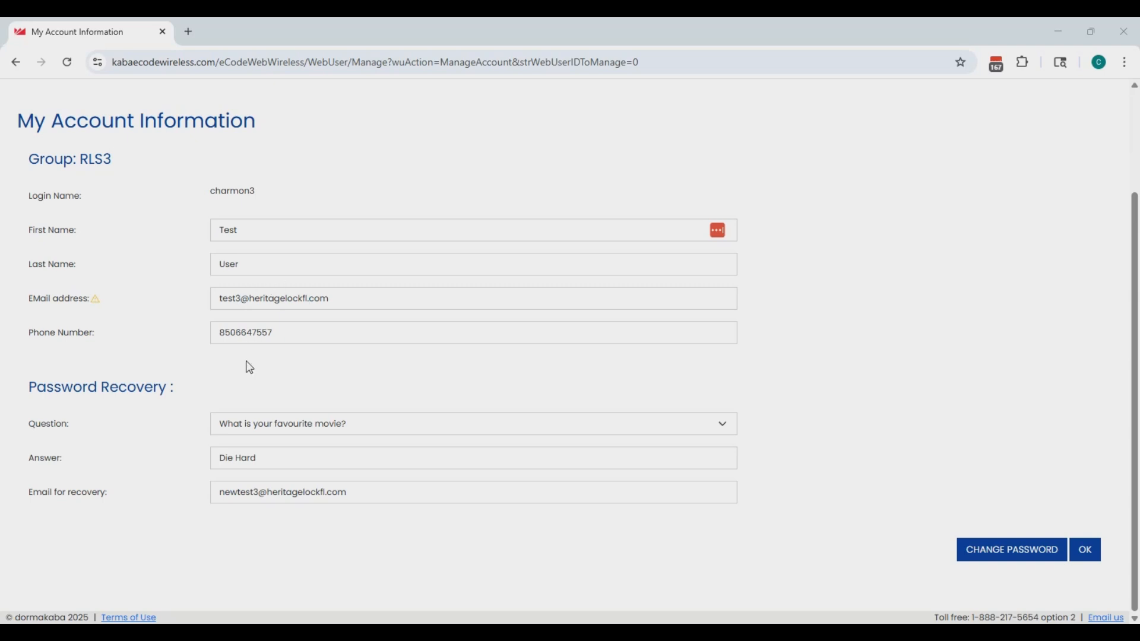
{"action": "triple_click", "coordinate": [270, 495]}
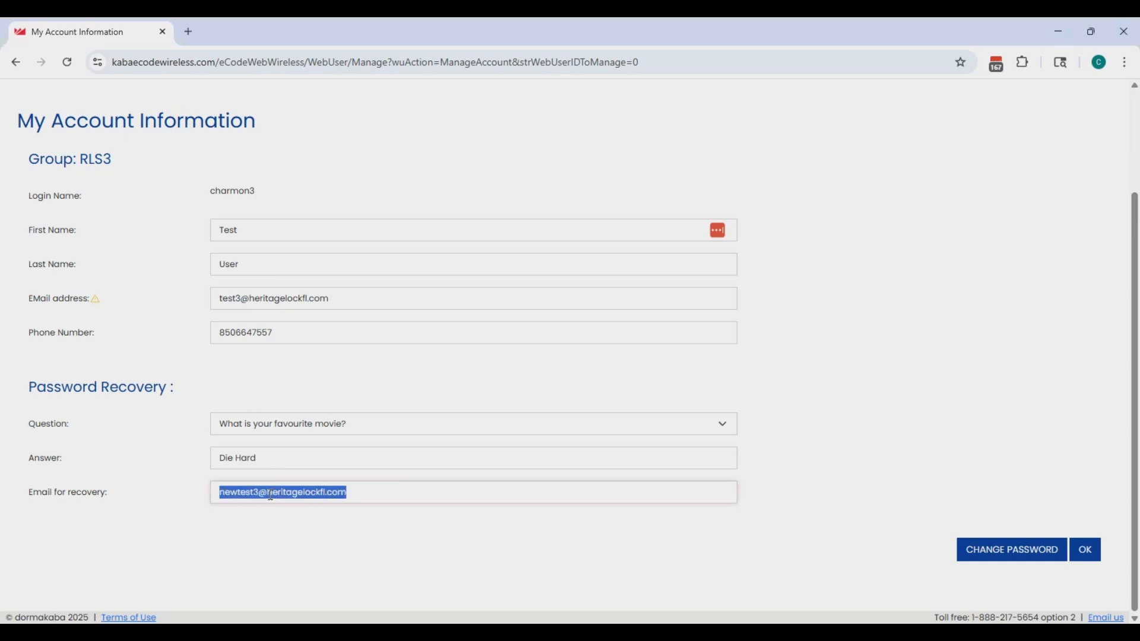
{"action": "left_click", "coordinate": [309, 425]}
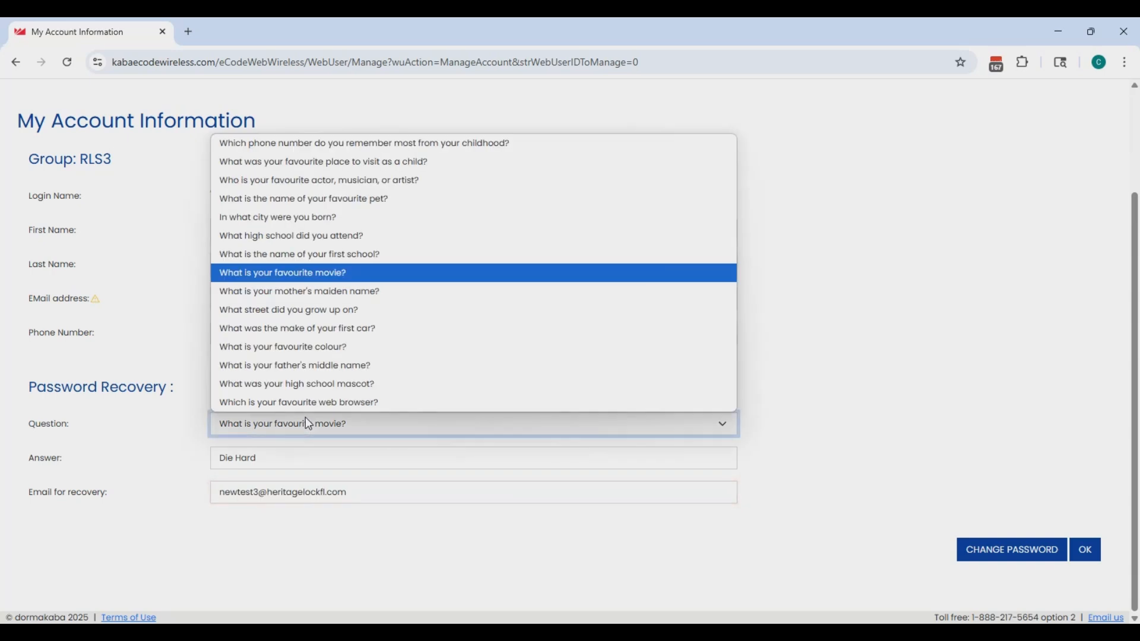
{"action": "left_click", "coordinate": [788, 419]}
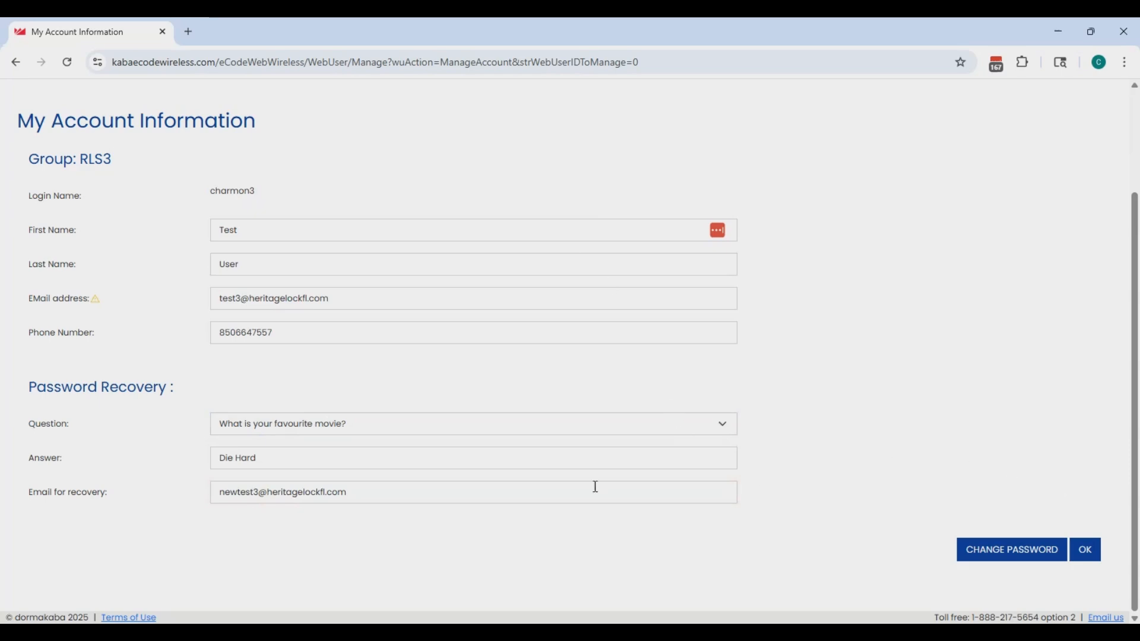
{"action": "left_click", "coordinate": [1085, 552]}
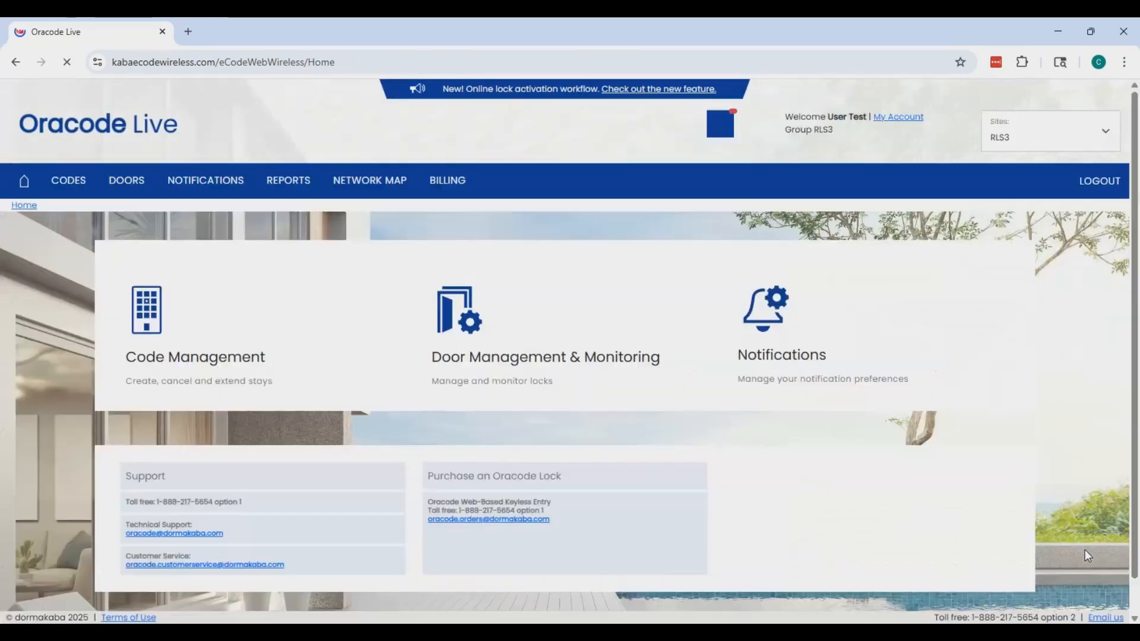
Step: Reopen the account information, enter the old password in the password change form, cancel it and return to the home page
{"action": "left_click", "coordinate": [895, 119]}
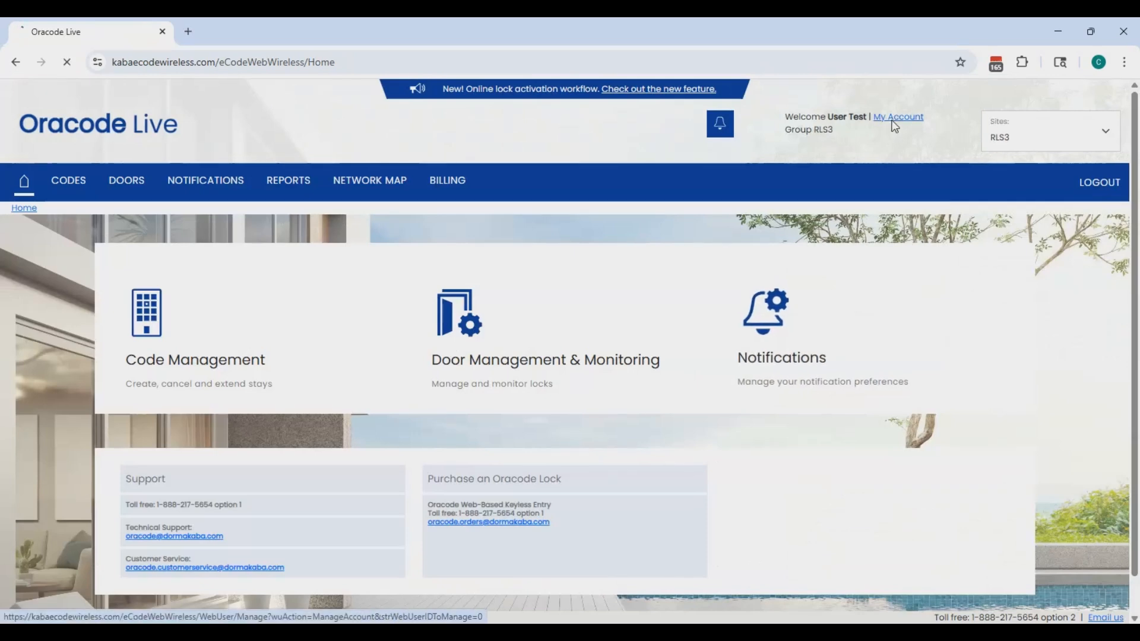
{"action": "scroll", "coordinate": [952, 536], "scroll_direction": "down", "scroll_amount": 2}
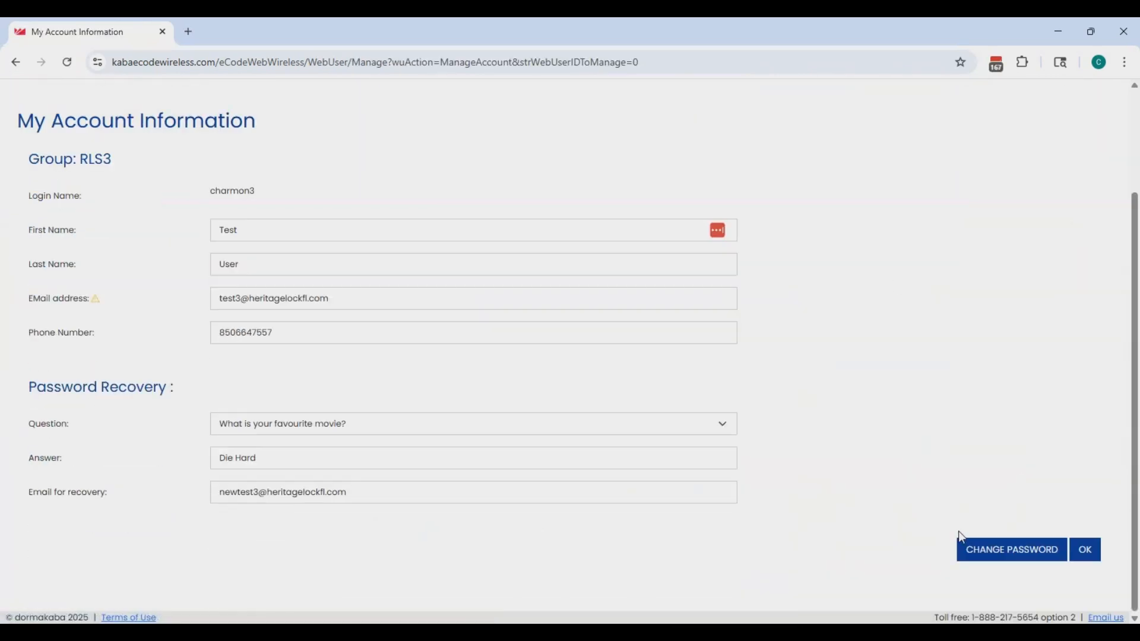
{"action": "left_click", "coordinate": [989, 550]}
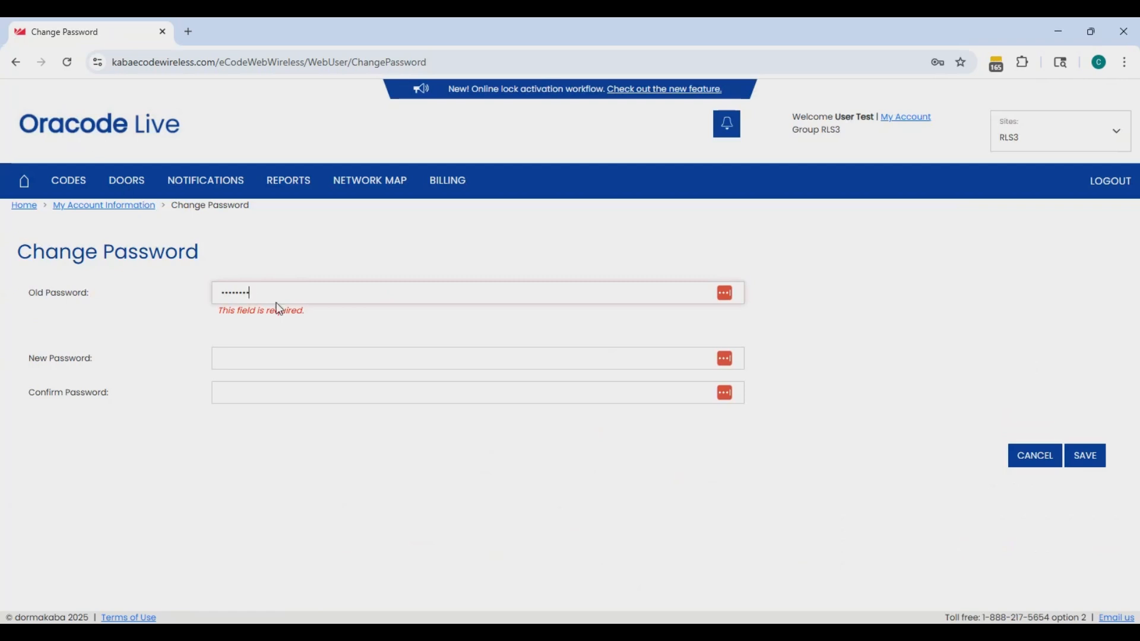
{"action": "left_click", "coordinate": [364, 359]}
{"action": "left_click", "coordinate": [362, 275]}
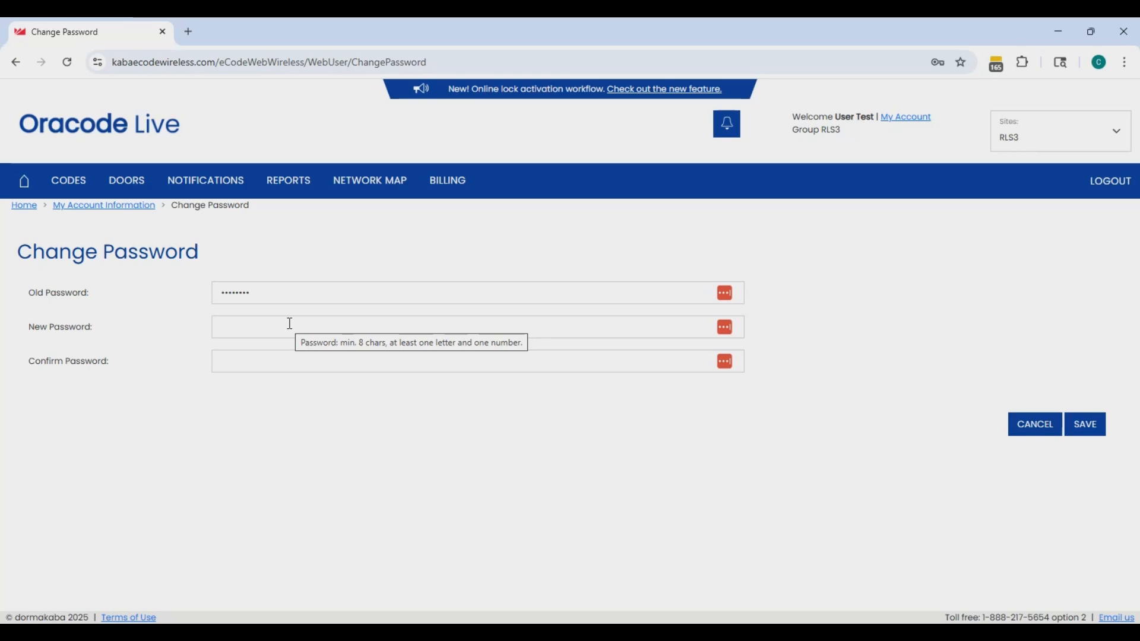
{"action": "left_click", "coordinate": [1026, 429]}
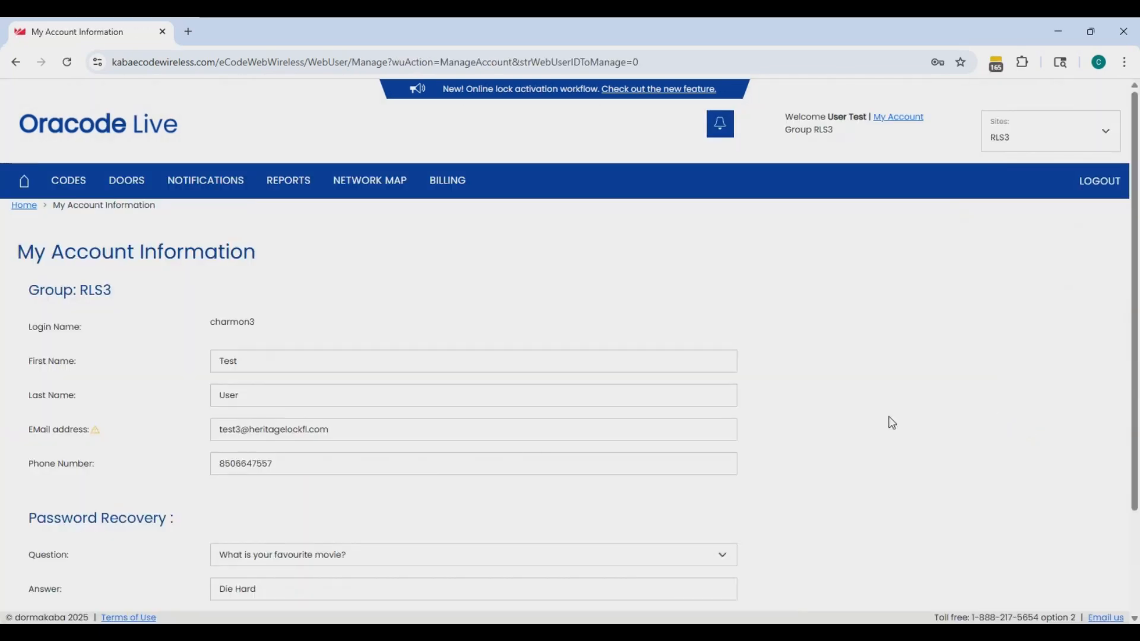
{"action": "scroll", "coordinate": [663, 398], "scroll_direction": "down", "scroll_amount": 3}
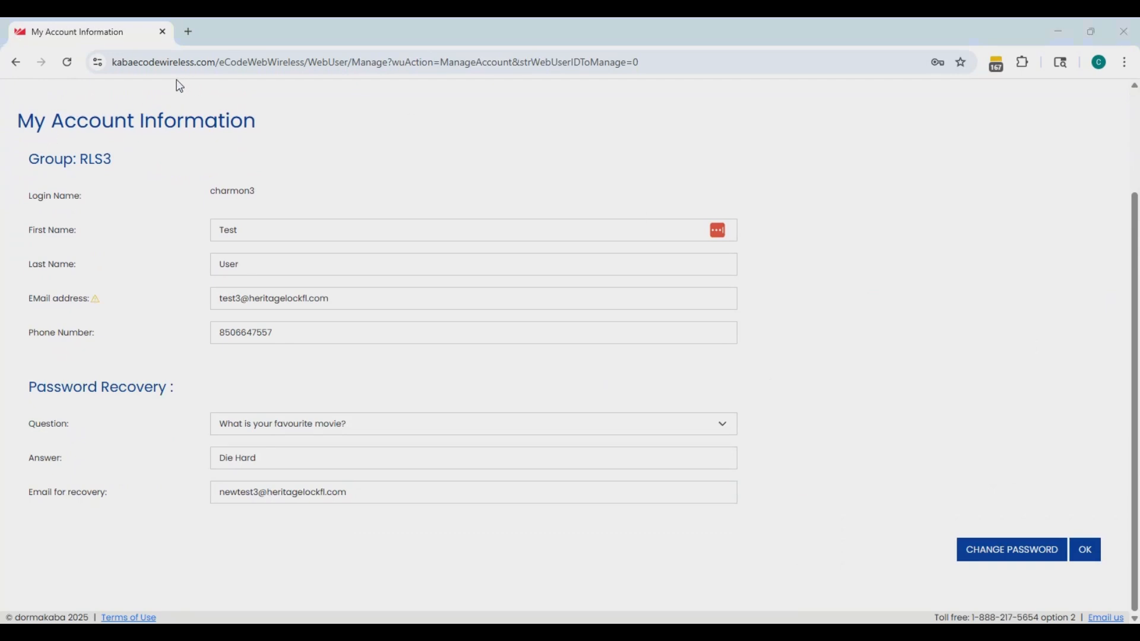
{"action": "left_click", "coordinate": [1090, 555]}
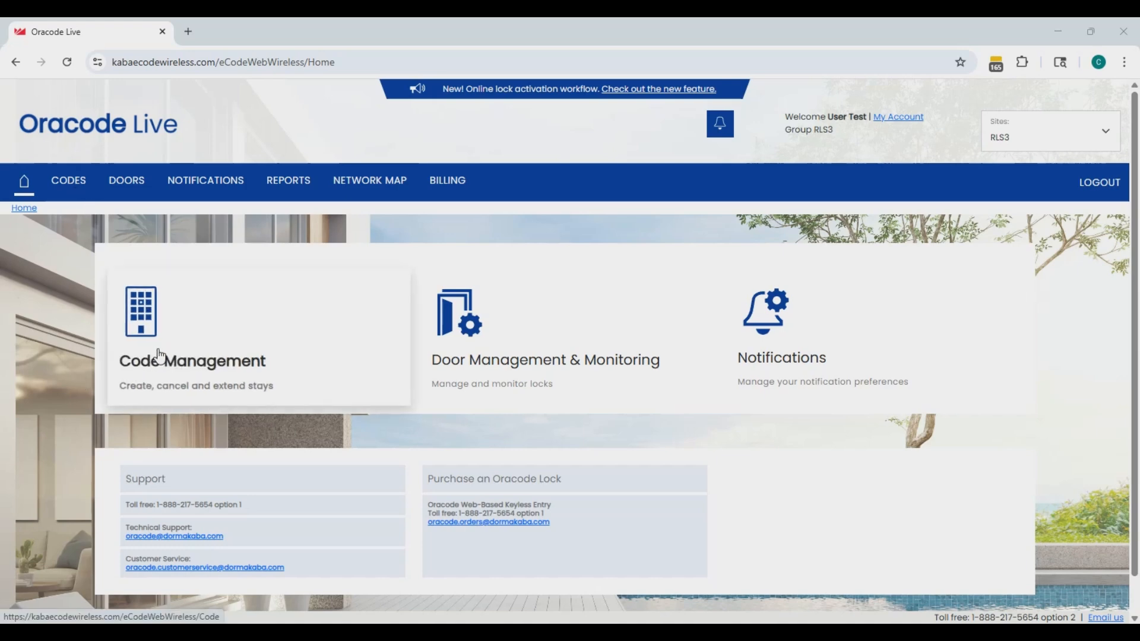
Step: Start generating an individual door access code and select TestDoor Kaba as the door
{"action": "left_click", "coordinate": [156, 328]}
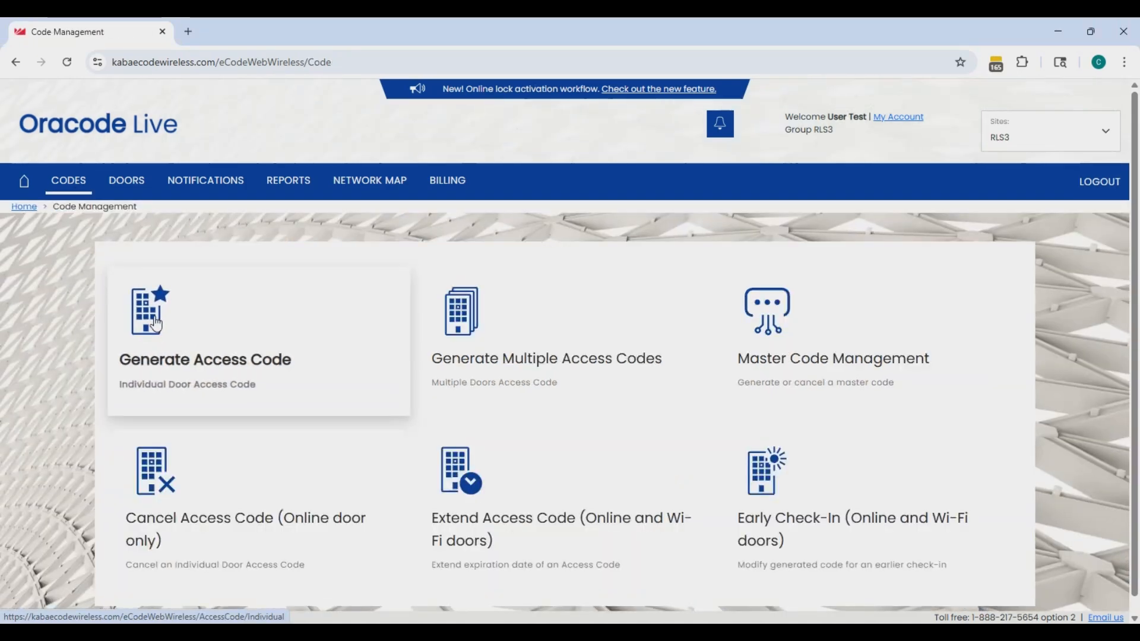
{"action": "left_click", "coordinate": [156, 322]}
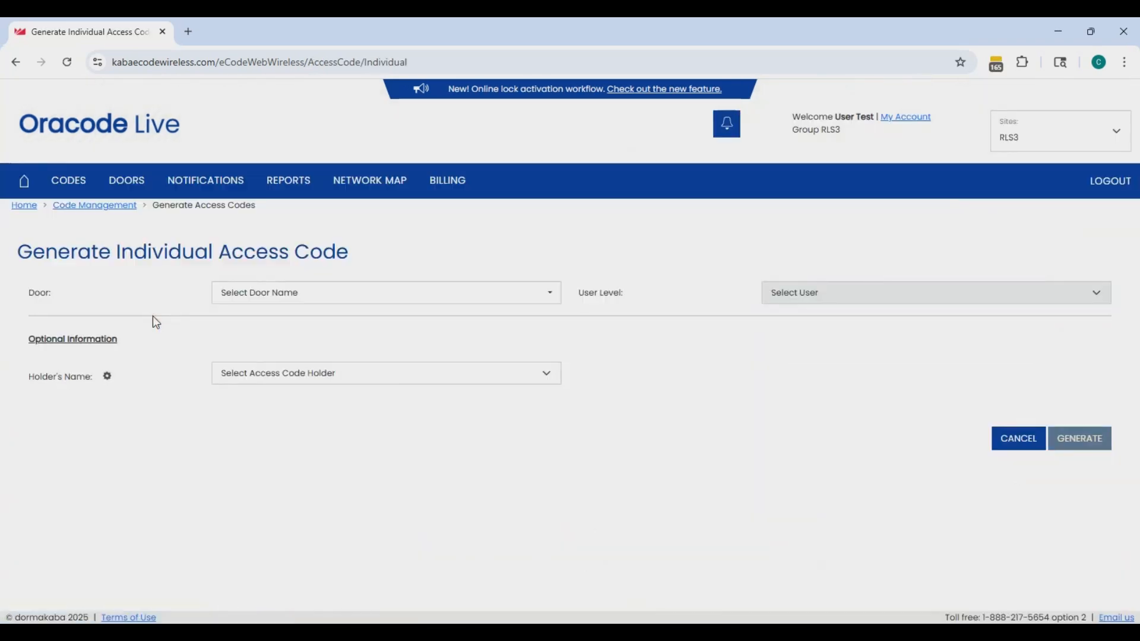
{"action": "left_click", "coordinate": [292, 294]}
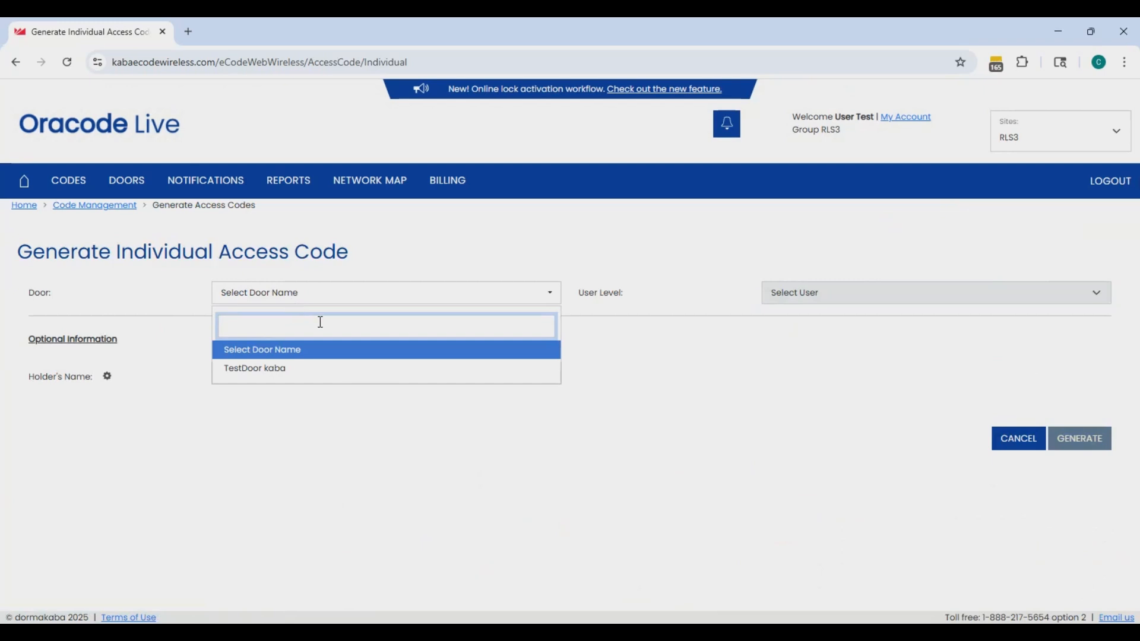
{"action": "left_click", "coordinate": [350, 371]}
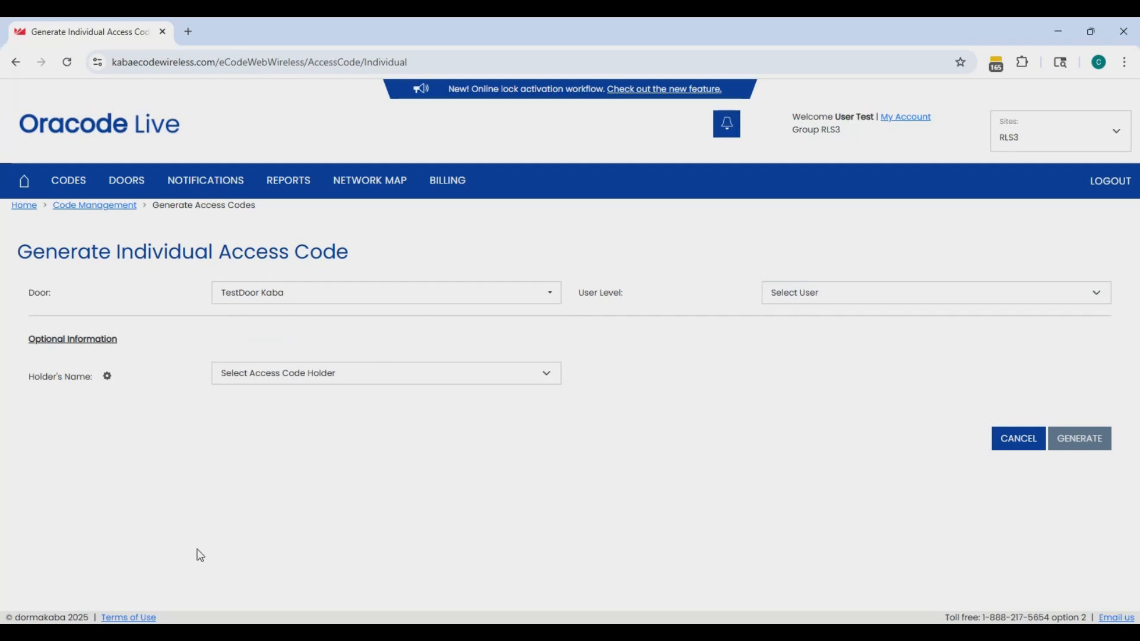
Step: Browse the available user levels and set the code's user level to Guest in at 2pm Out at 12pm D
{"action": "left_click", "coordinate": [876, 299]}
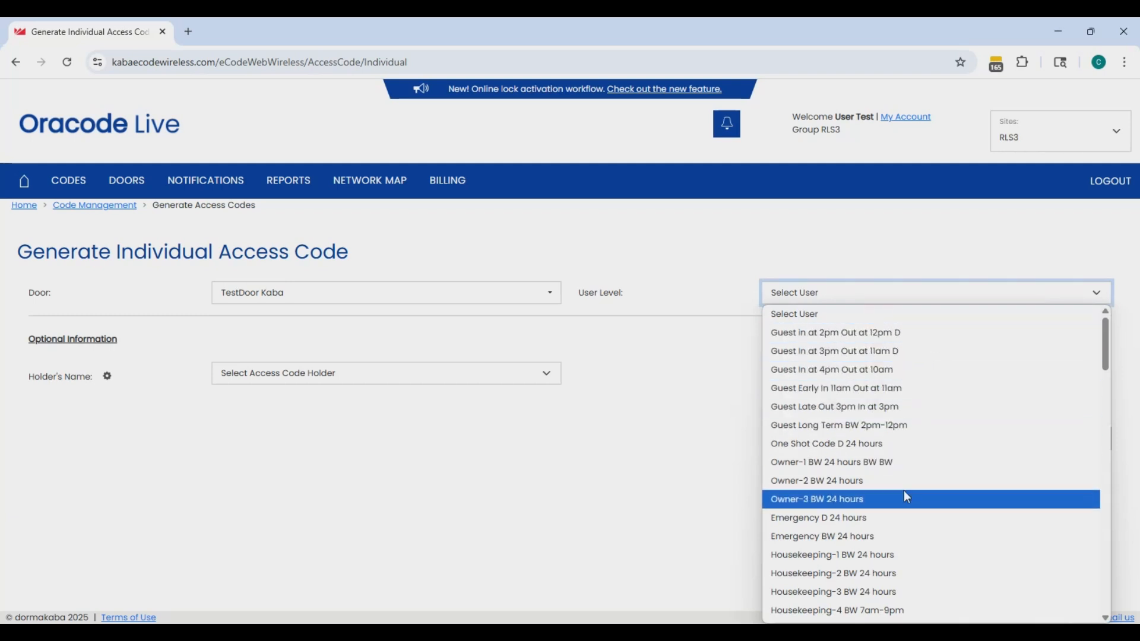
{"action": "scroll", "coordinate": [904, 490], "scroll_direction": "down", "scroll_amount": 3}
{"action": "scroll", "coordinate": [903, 491], "scroll_direction": "down", "scroll_amount": 5}
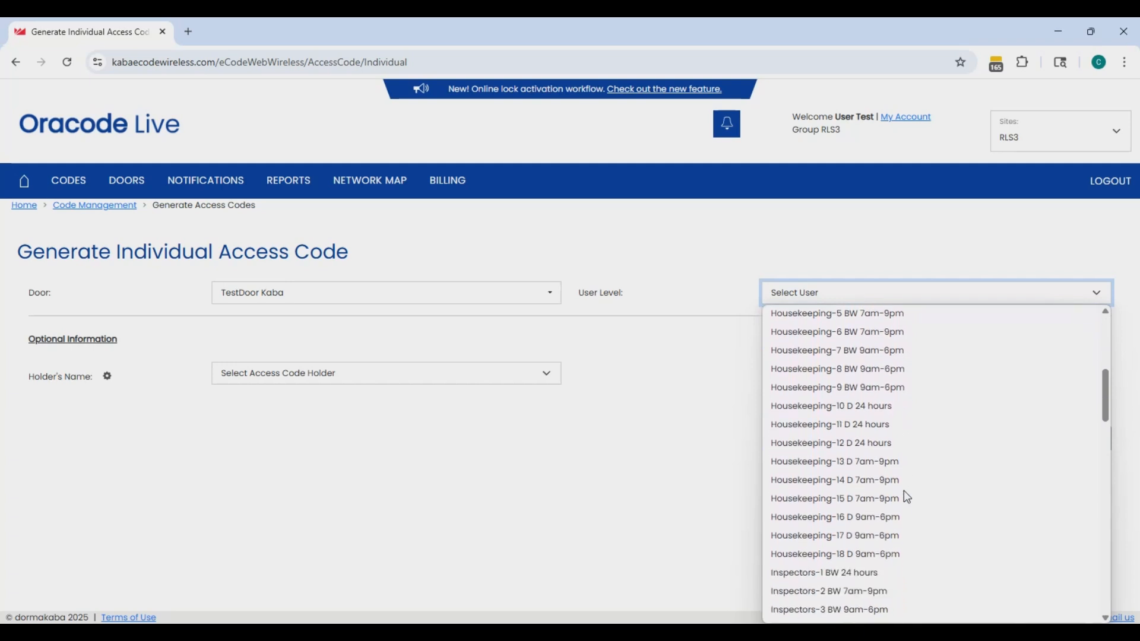
{"action": "scroll", "coordinate": [904, 490], "scroll_direction": "up", "scroll_amount": 5}
{"action": "scroll", "coordinate": [903, 490], "scroll_direction": "up", "scroll_amount": 1}
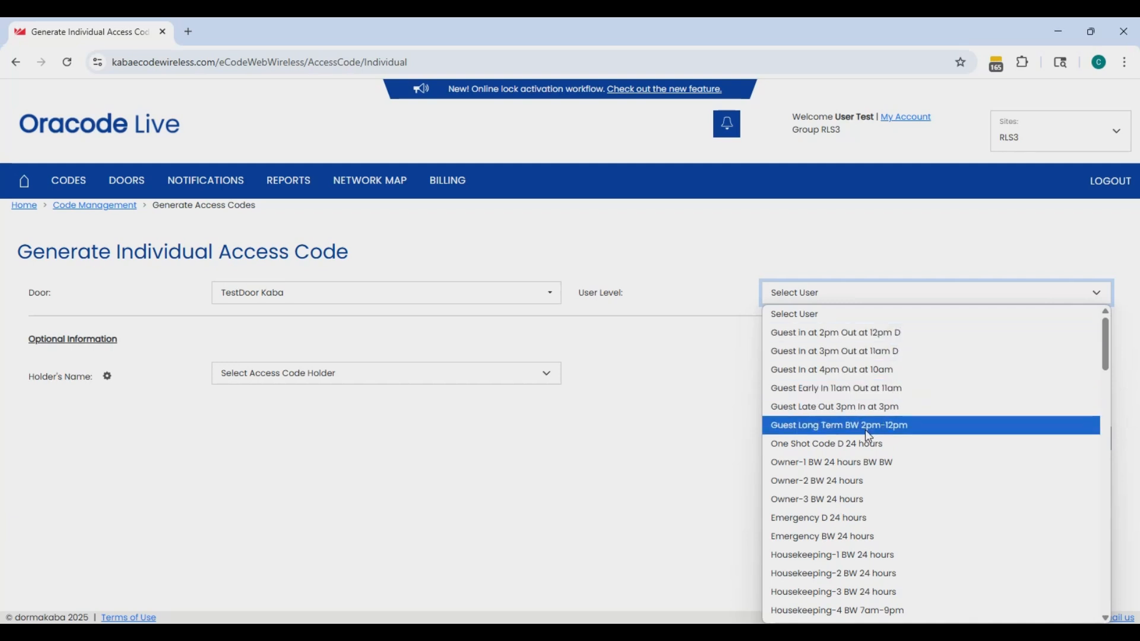
{"action": "left_click", "coordinate": [898, 338]}
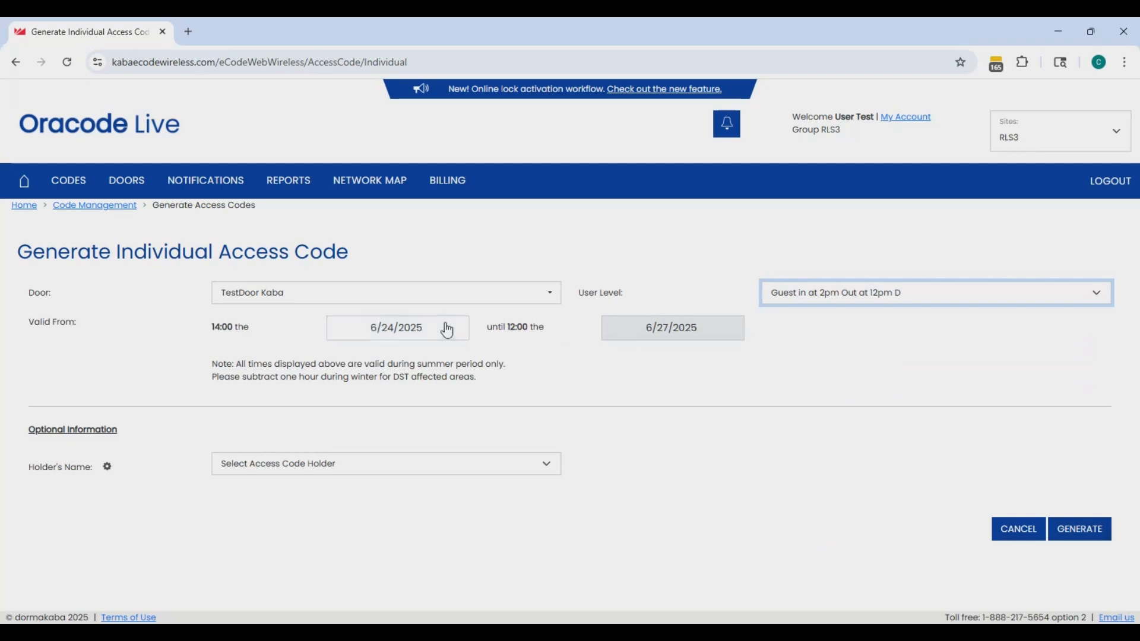
Step: Set the access code's validity from 06/25/2025 until 07/26/2025
{"action": "left_click", "coordinate": [447, 330]}
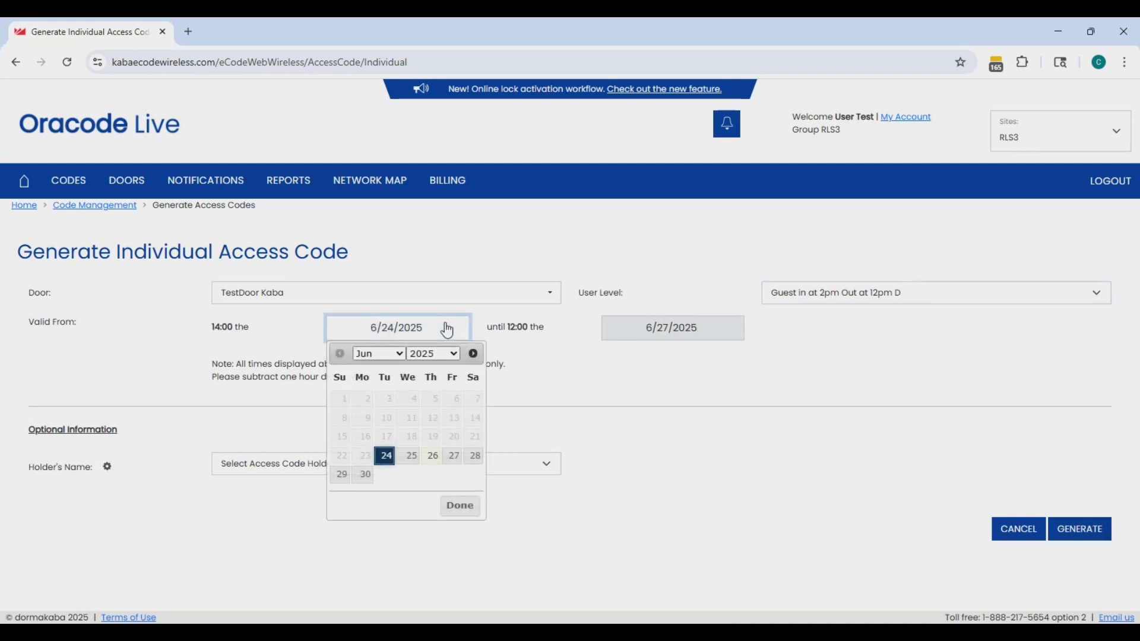
{"action": "left_click", "coordinate": [411, 457]}
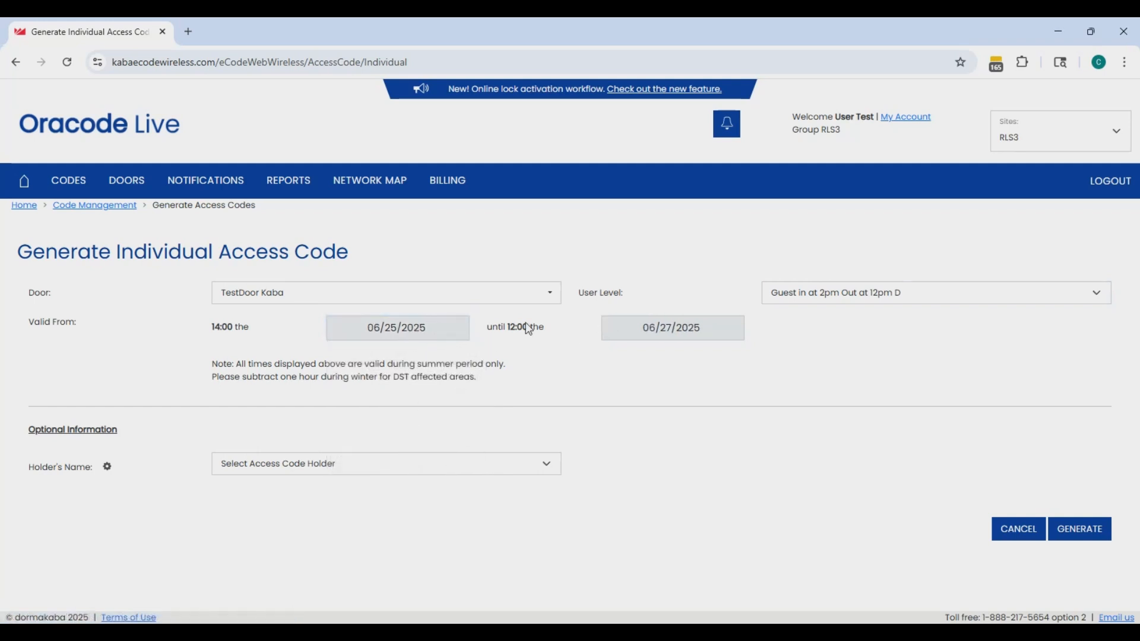
{"action": "left_click", "coordinate": [677, 340]}
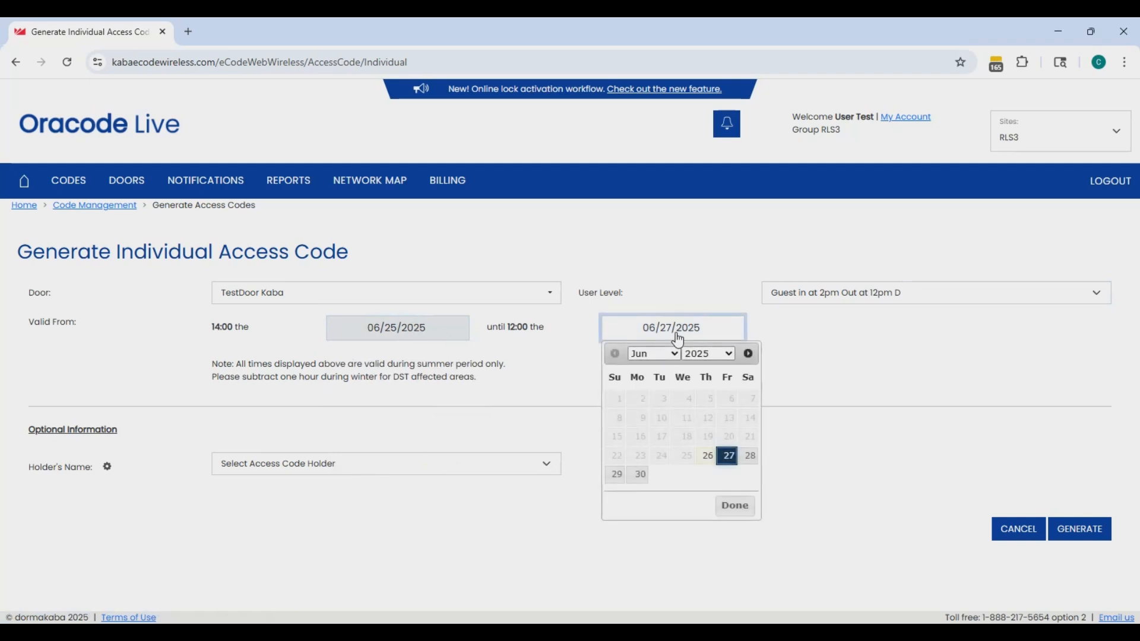
{"action": "left_click", "coordinate": [750, 356]}
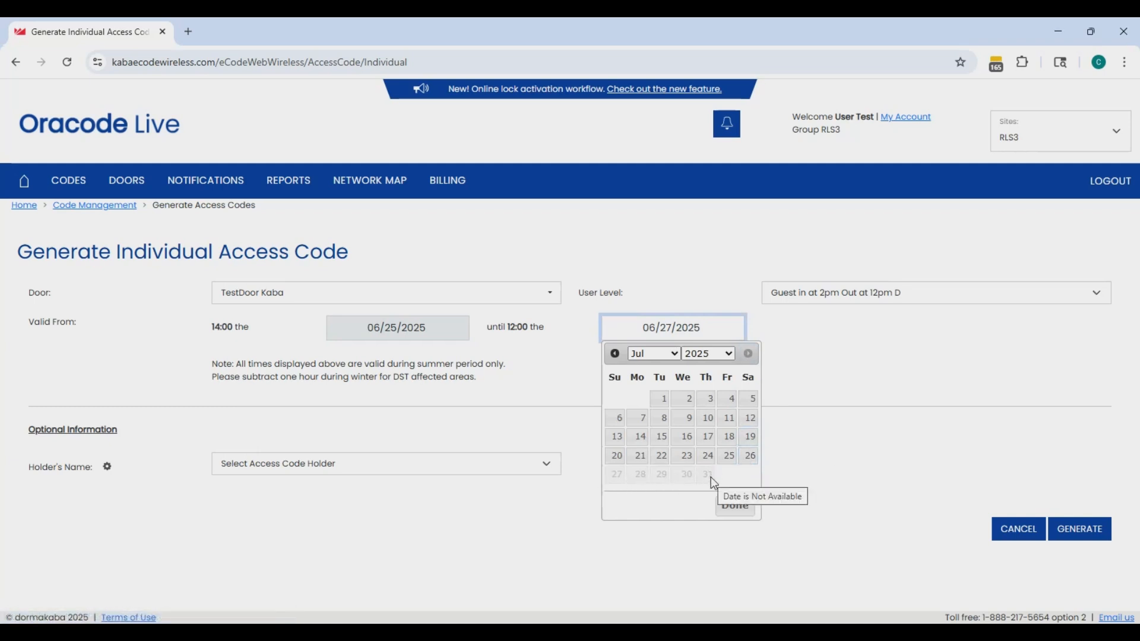
{"action": "left_click", "coordinate": [747, 464]}
Step: Change the user level to Guest Long Term BW 2pm-12pm and choose 06/16/2025 as the start date
{"action": "left_click", "coordinate": [860, 295]}
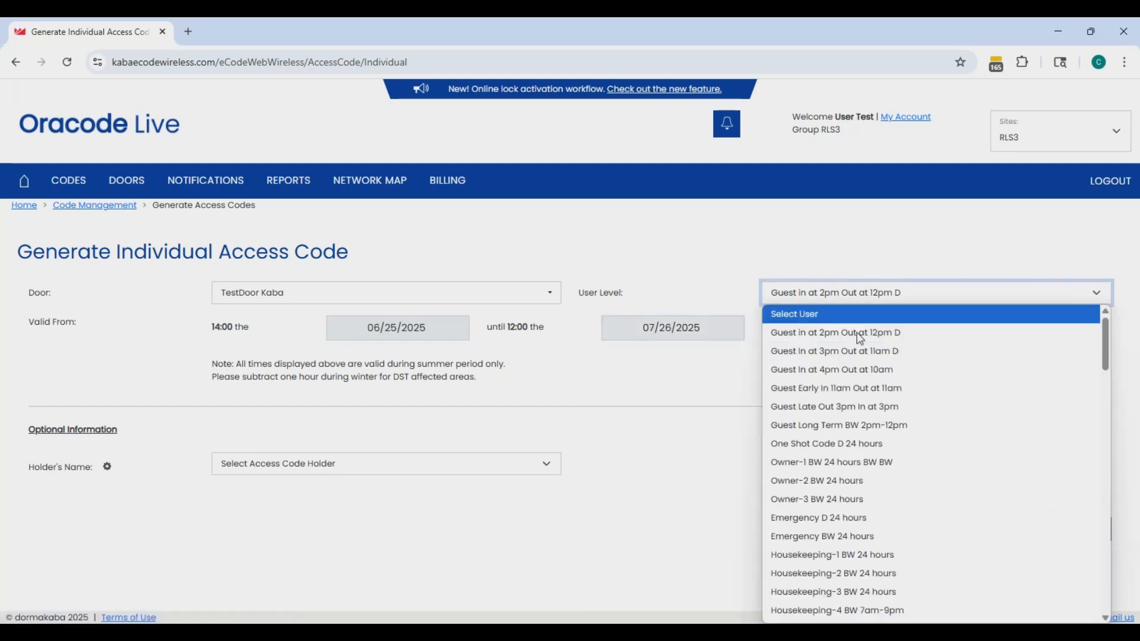
{"action": "left_click", "coordinate": [878, 430]}
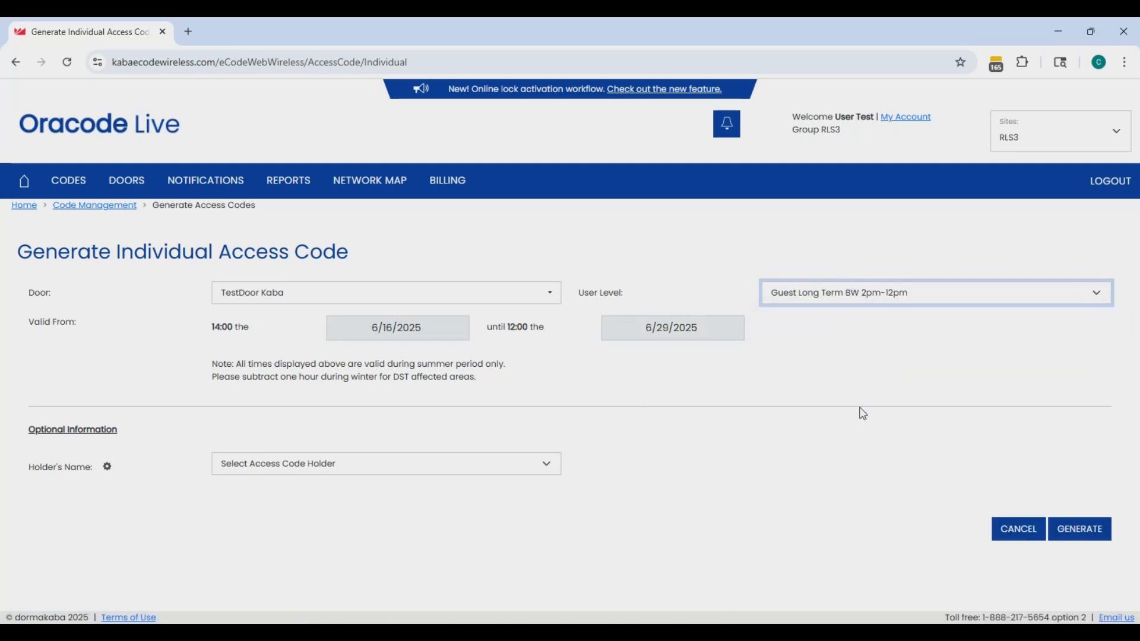
{"action": "left_click", "coordinate": [428, 336]}
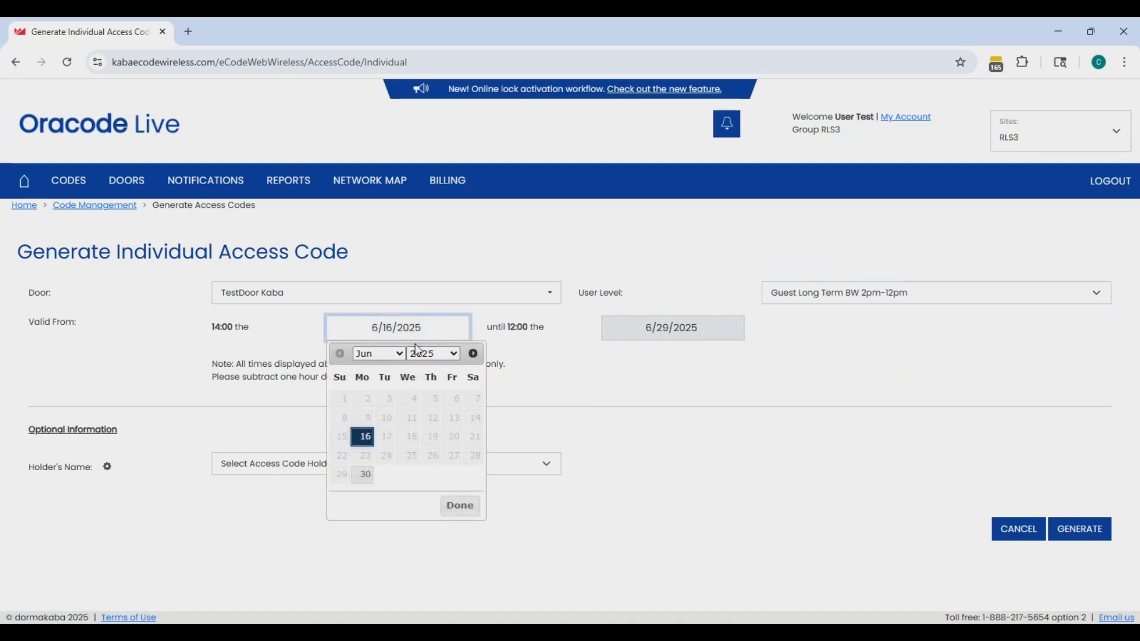
{"action": "left_click", "coordinate": [364, 440]}
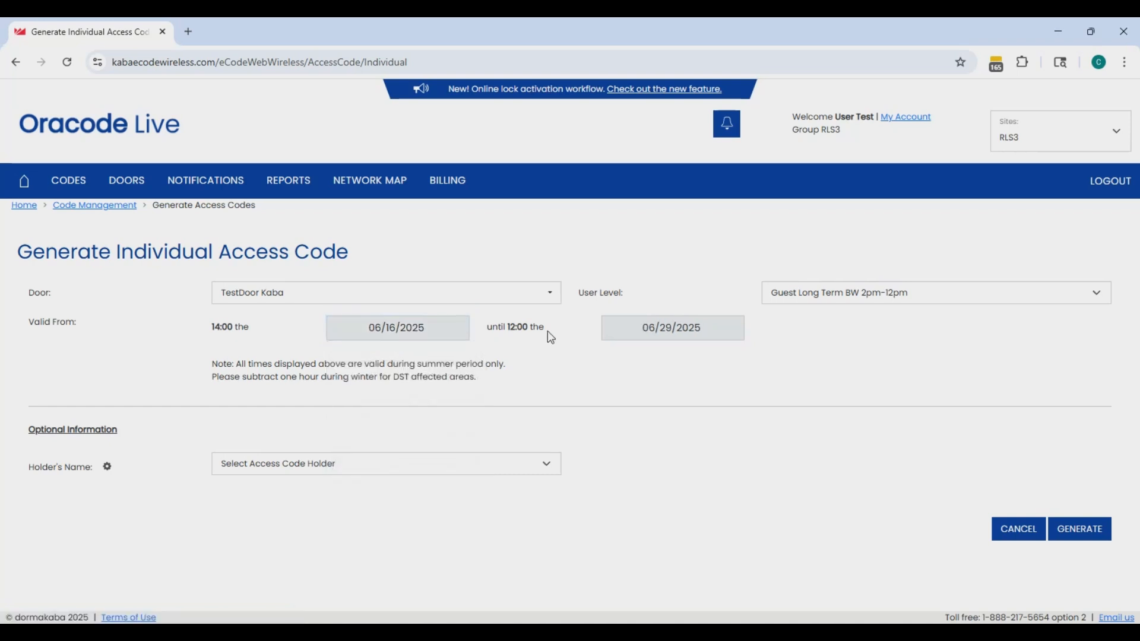
Step: Set the code's end date to 07/12/2026 and switch the user level to One Shot Code D 24 hours
{"action": "left_click", "coordinate": [683, 334]}
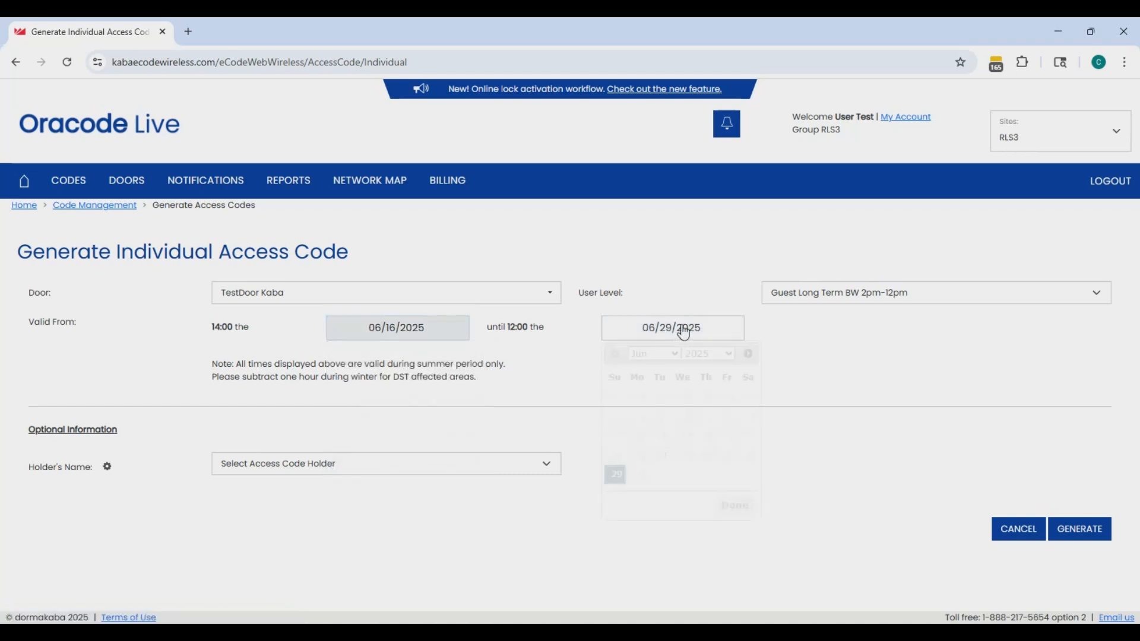
{"action": "left_click", "coordinate": [691, 355]}
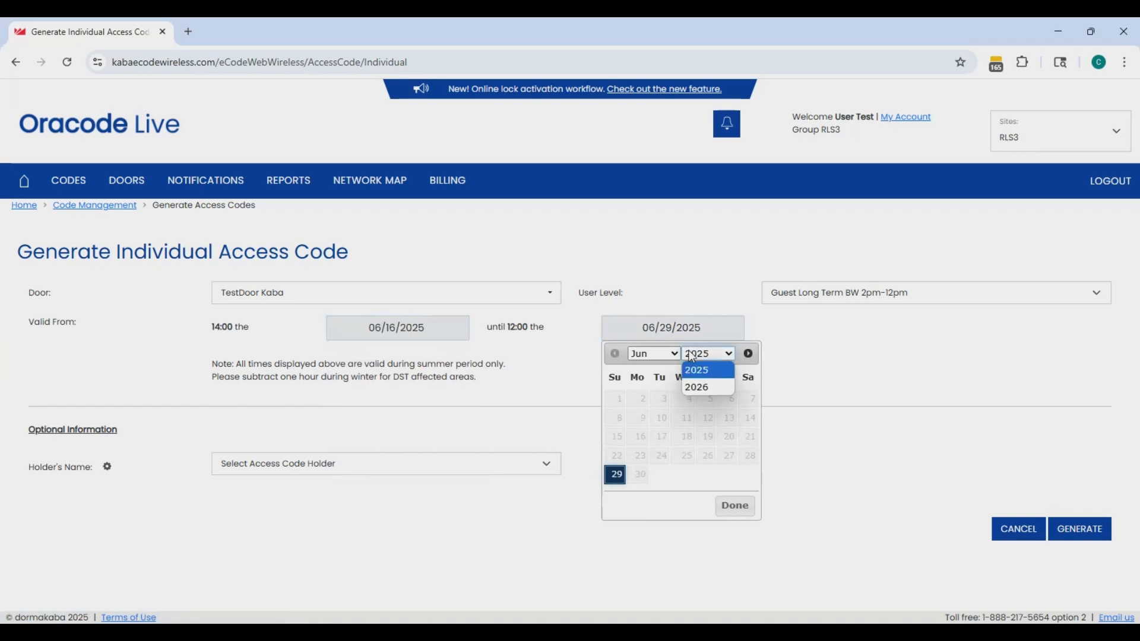
{"action": "left_click", "coordinate": [707, 387]}
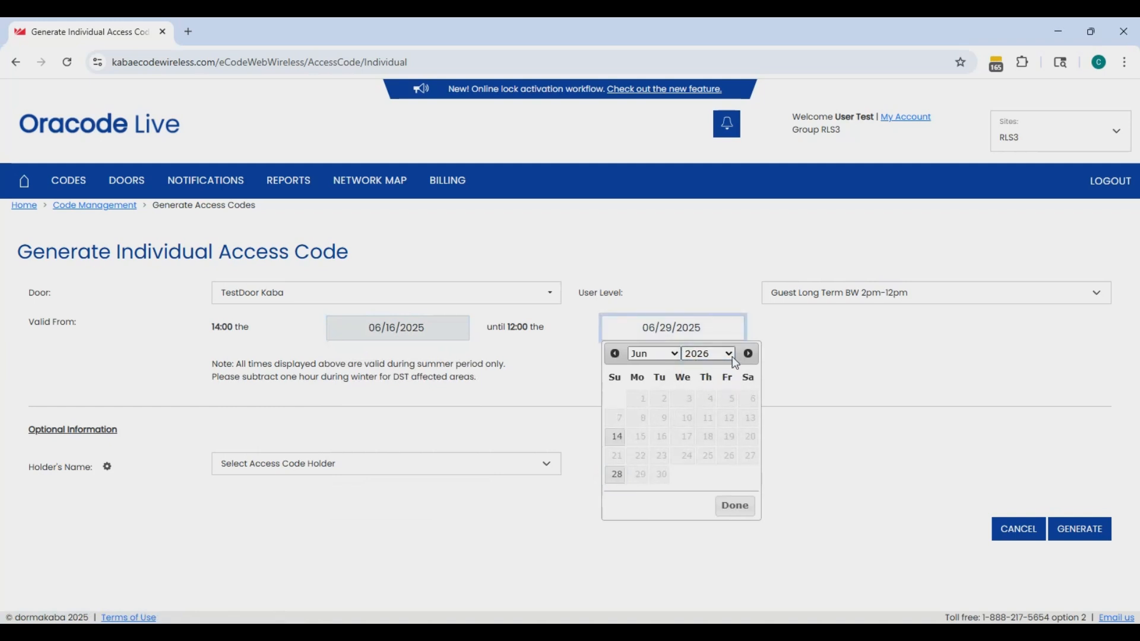
{"action": "left_click", "coordinate": [749, 354]}
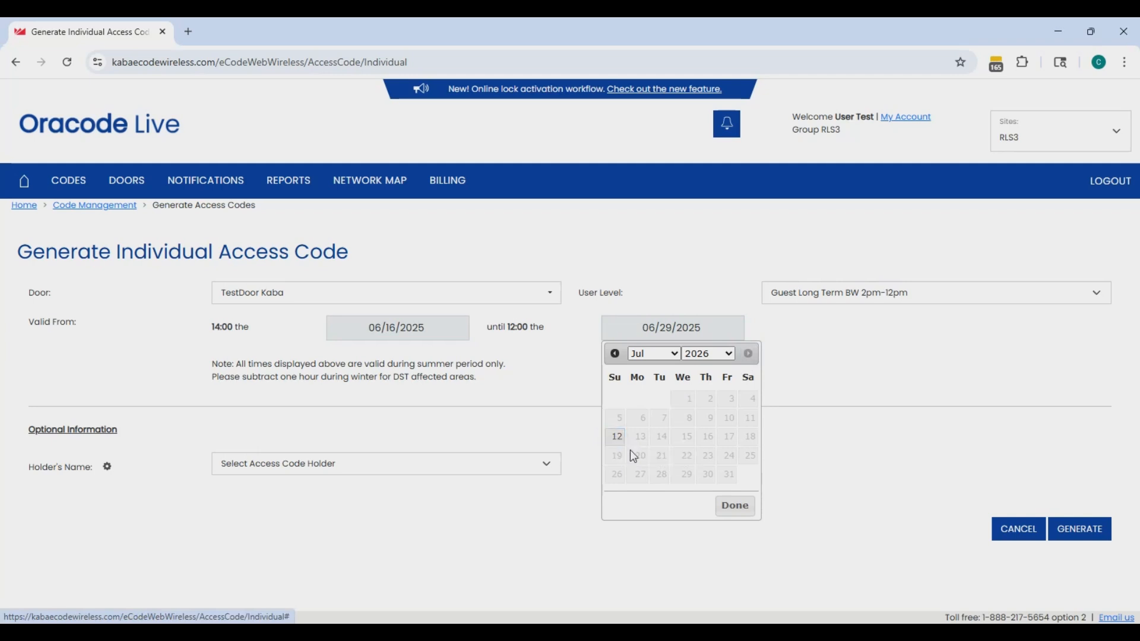
{"action": "left_click", "coordinate": [616, 437]}
{"action": "left_click", "coordinate": [829, 294]}
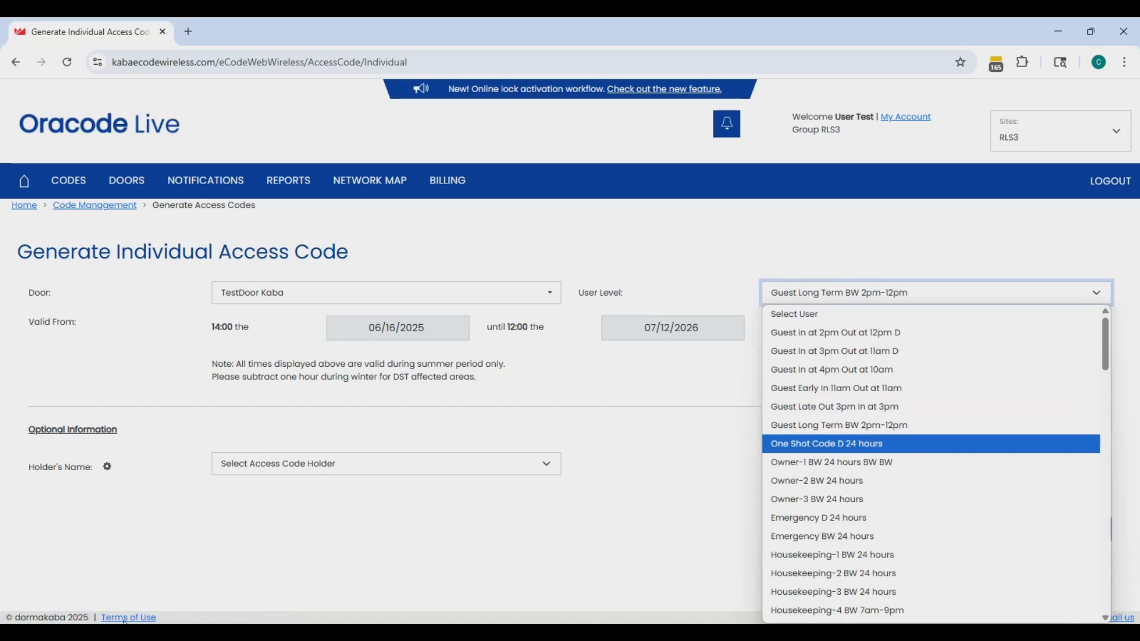
{"action": "left_click", "coordinate": [838, 451]}
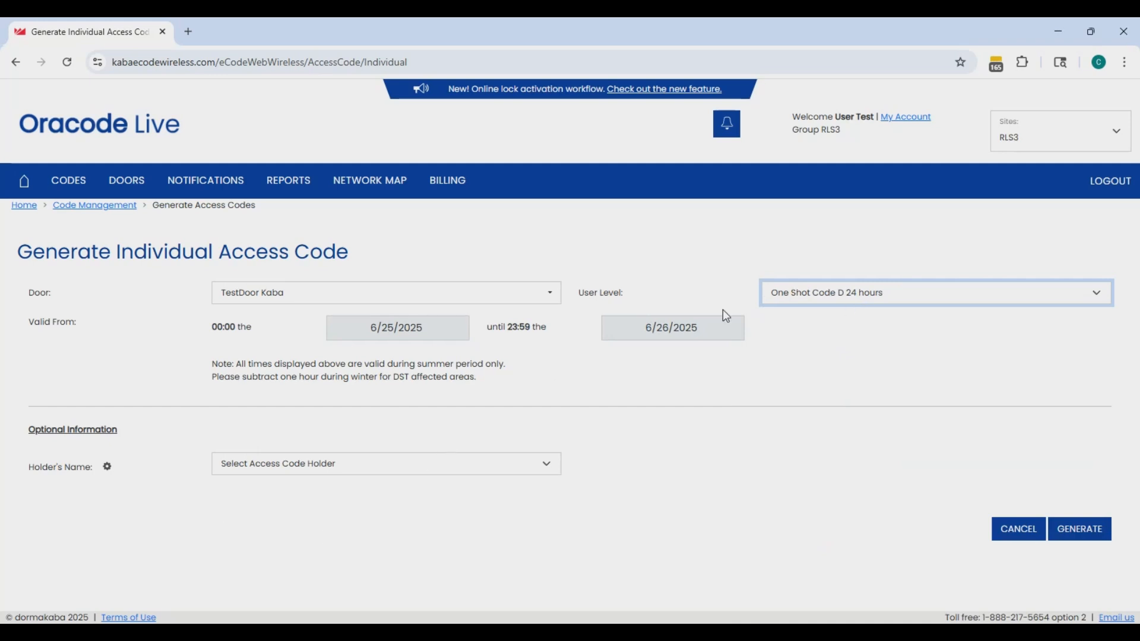
Step: Browse the staff user levels and set the code's user level to Housekeeping-16 D 9am-6pm
{"action": "left_click", "coordinate": [875, 283]}
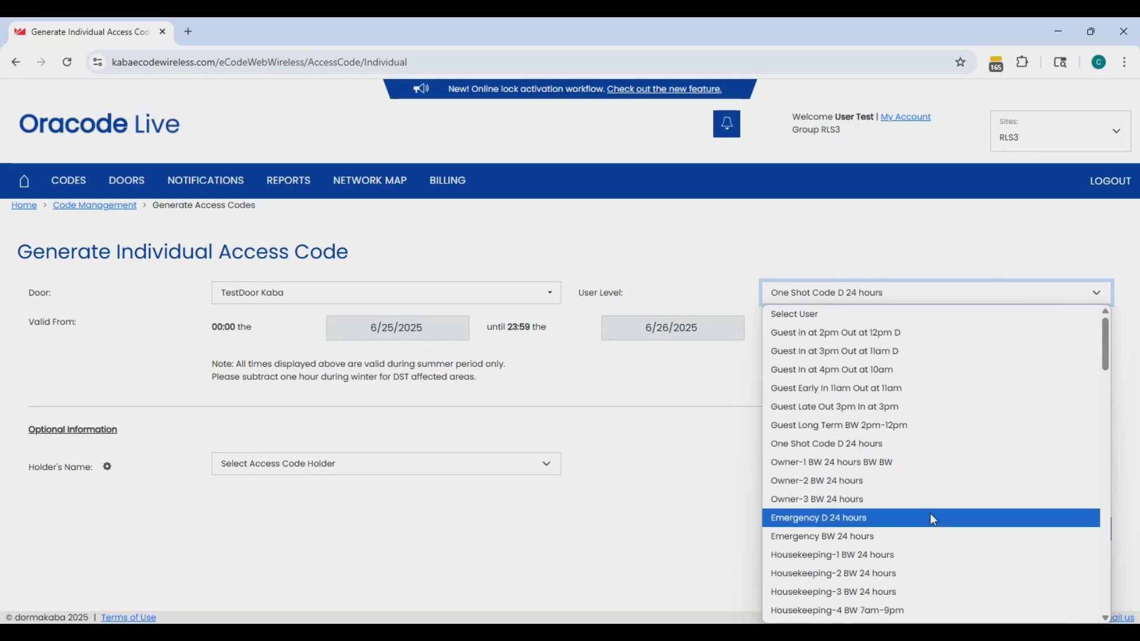
{"action": "scroll", "coordinate": [930, 512], "scroll_direction": "down", "scroll_amount": 3}
{"action": "scroll", "coordinate": [932, 518], "scroll_direction": "down", "scroll_amount": 1}
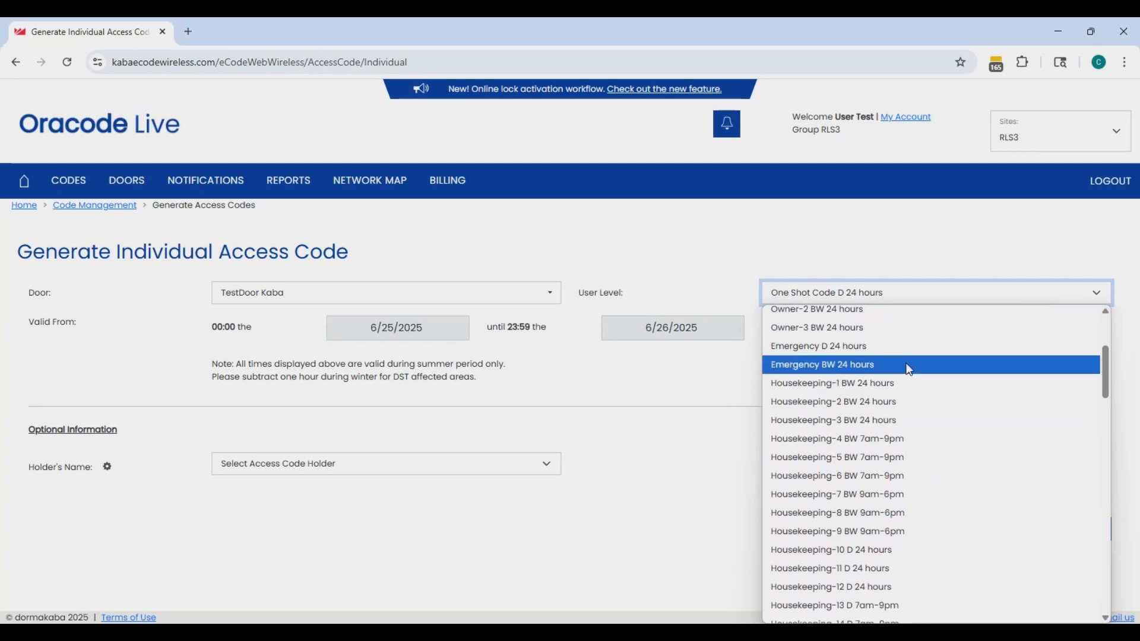
{"action": "scroll", "coordinate": [917, 491], "scroll_direction": "down", "scroll_amount": 5}
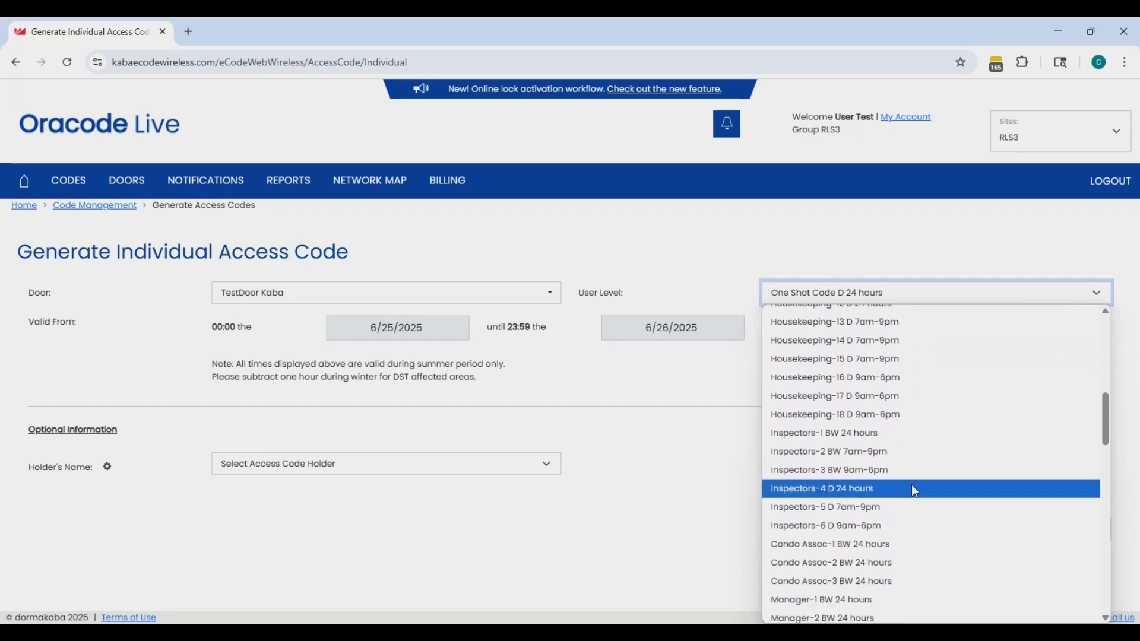
{"action": "scroll", "coordinate": [911, 485], "scroll_direction": "down", "scroll_amount": 2}
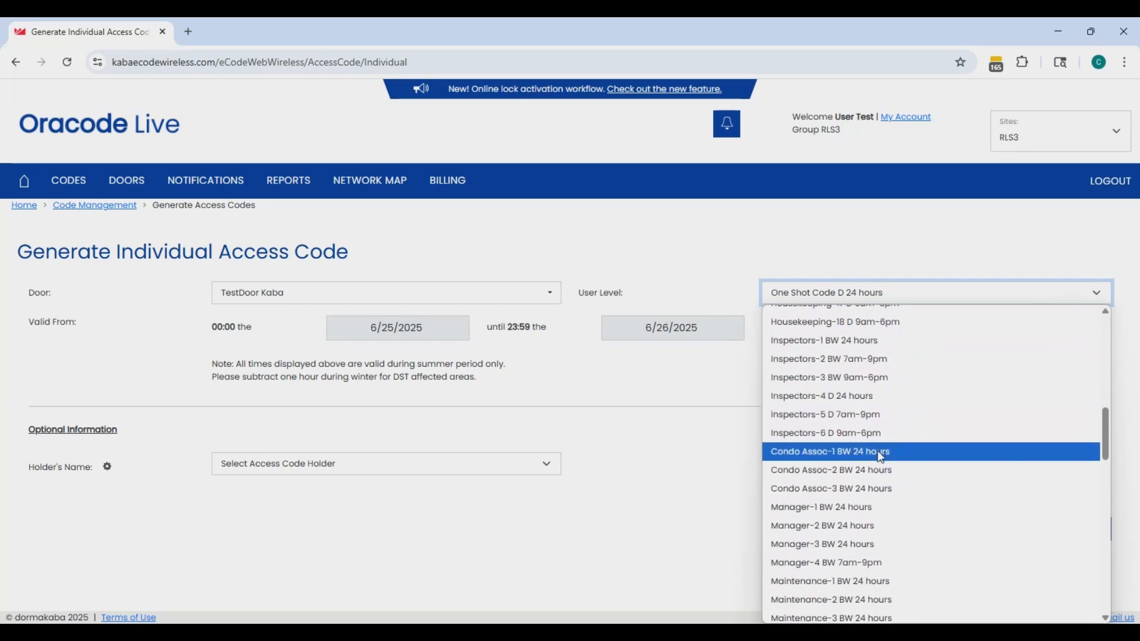
{"action": "scroll", "coordinate": [856, 364], "scroll_direction": "up", "scroll_amount": 3}
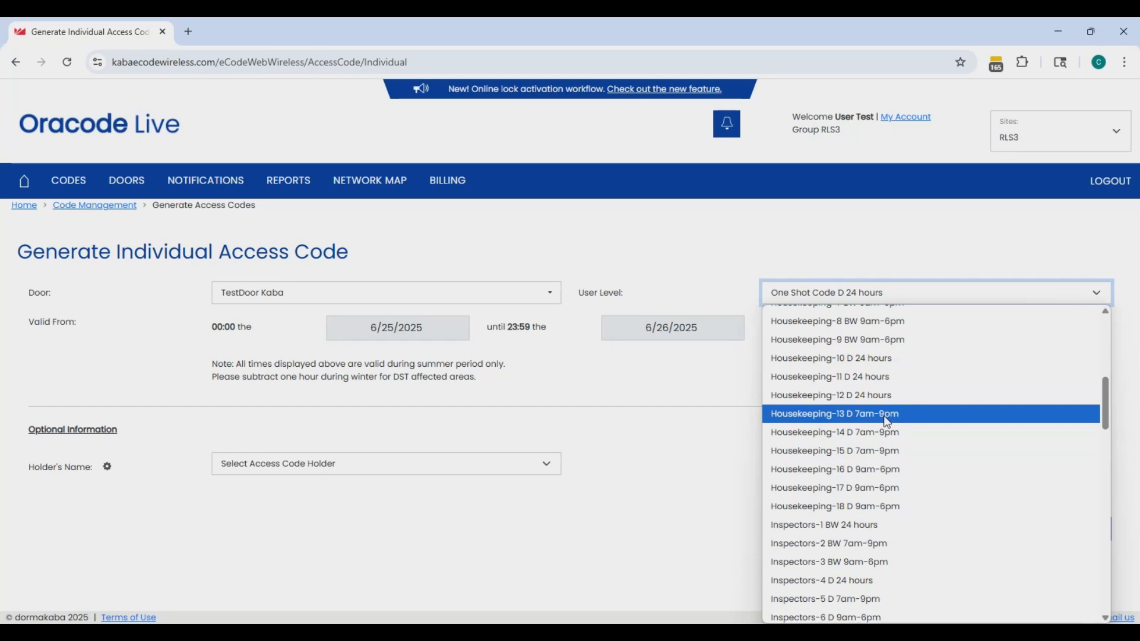
{"action": "left_click", "coordinate": [881, 472]}
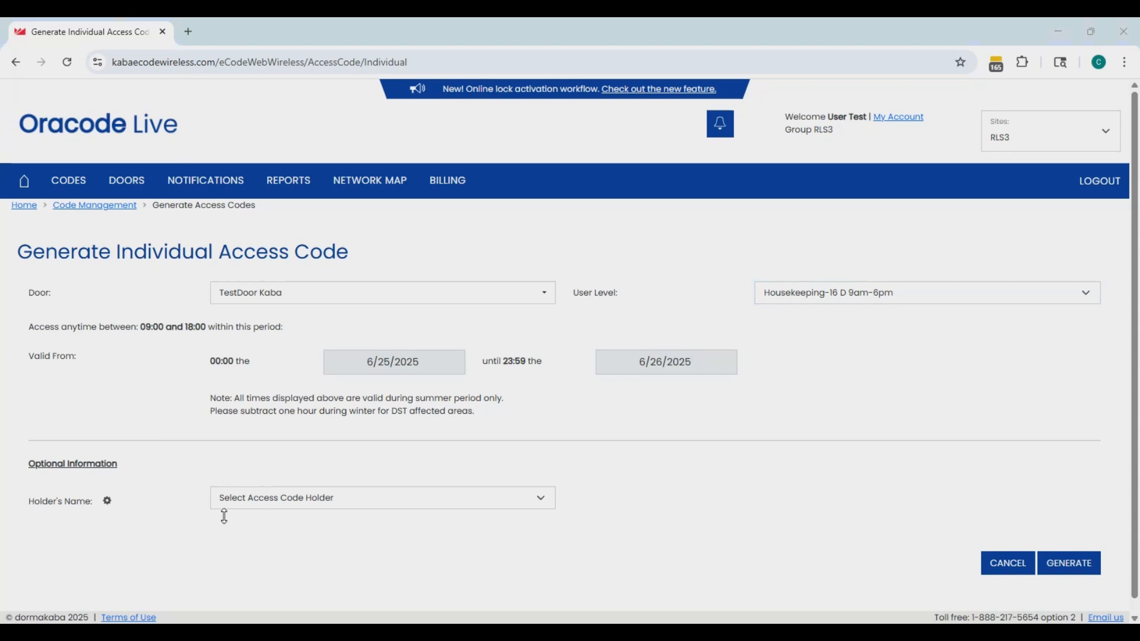
Step: Check the existing access code holders and add a new holder by entering the person's full name
{"action": "left_click", "coordinate": [279, 503]}
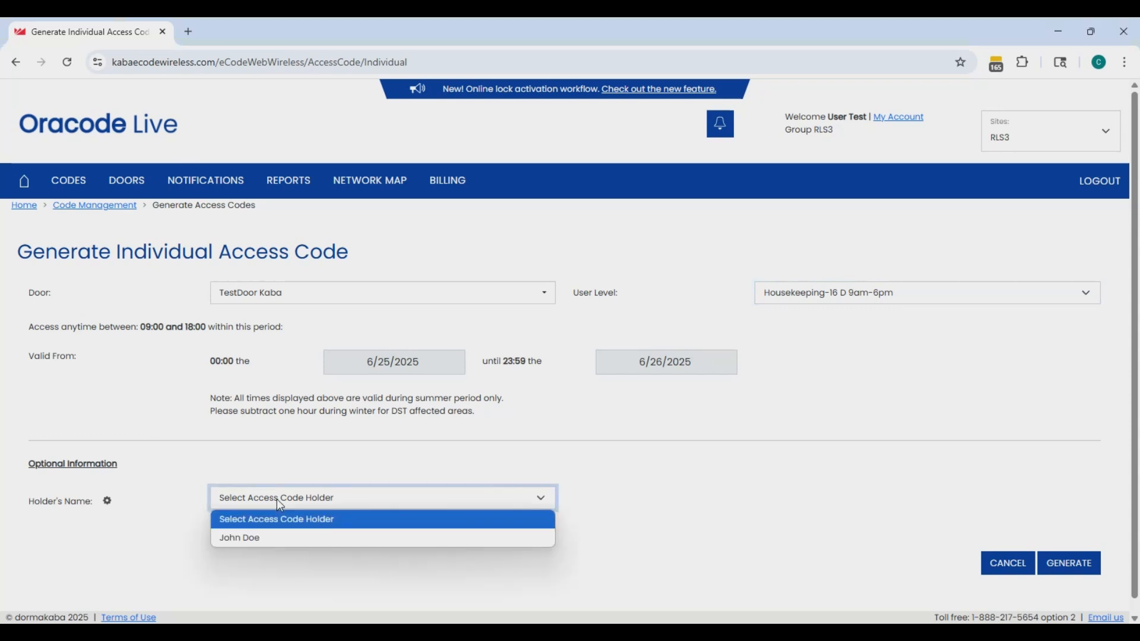
{"action": "left_click", "coordinate": [279, 502]}
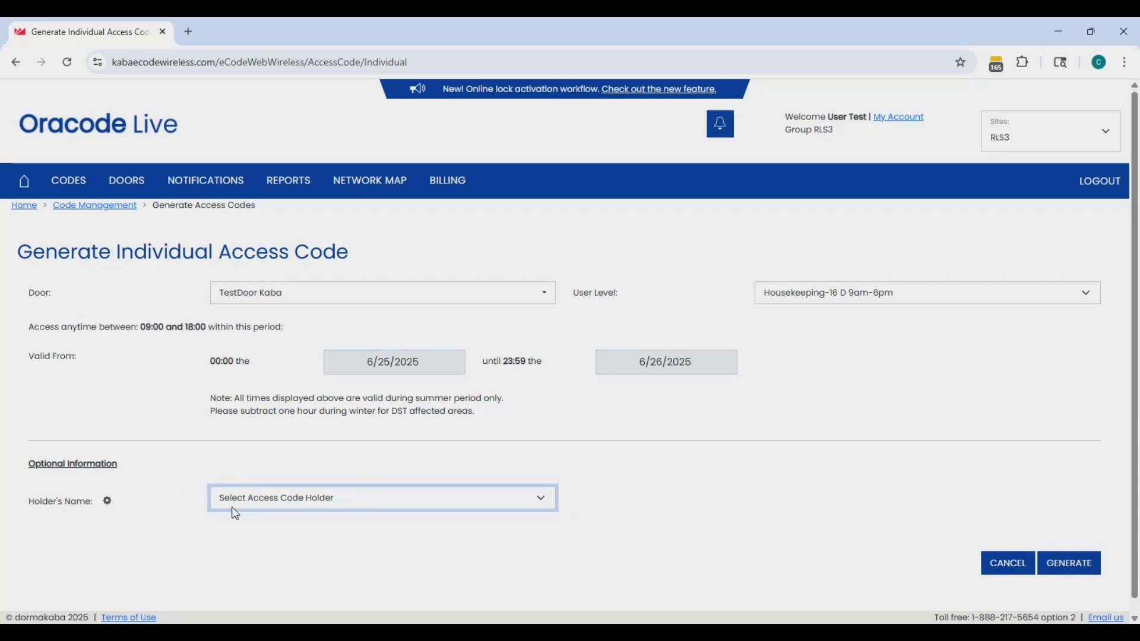
{"action": "left_click", "coordinate": [105, 502]}
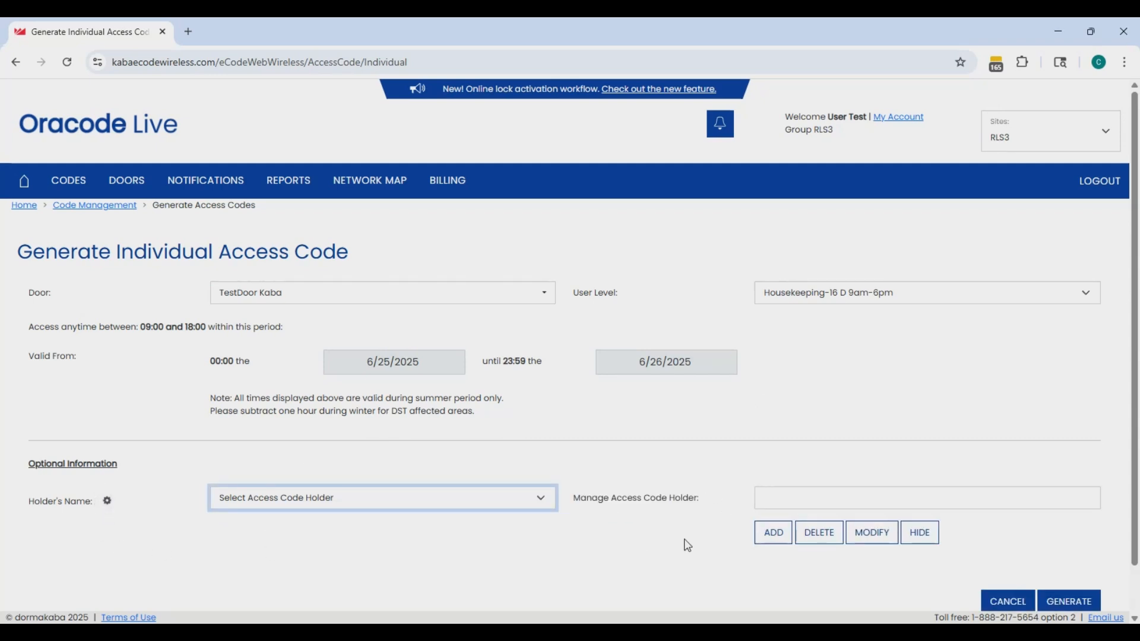
{"action": "left_click", "coordinate": [773, 494]}
{"action": "type", "text": "Jane Doe"}
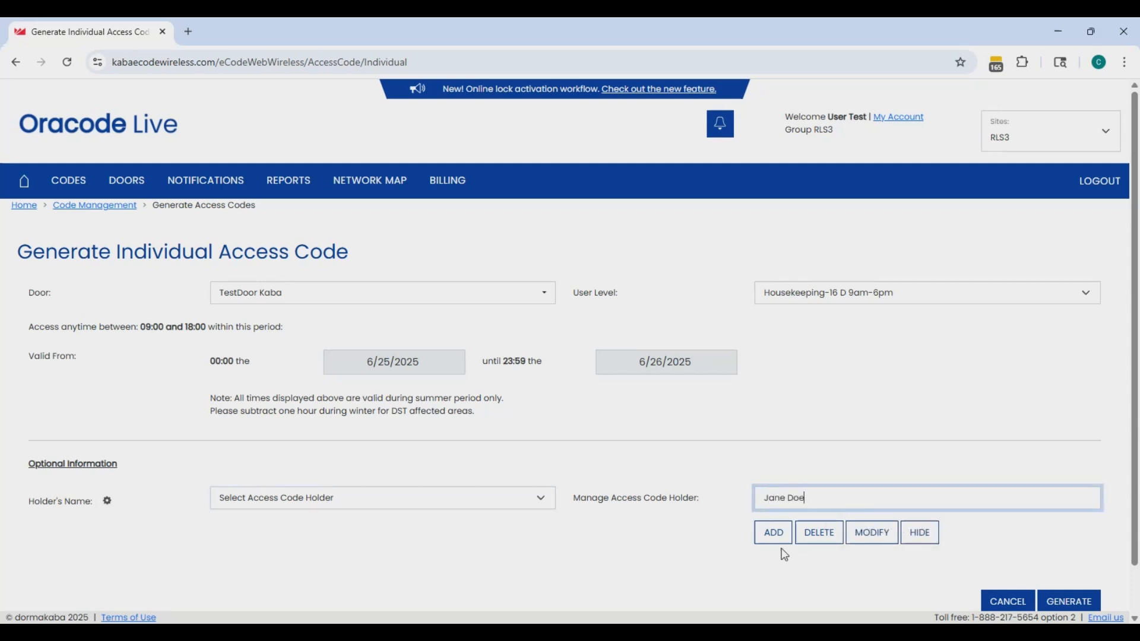
{"action": "left_click", "coordinate": [773, 532]}
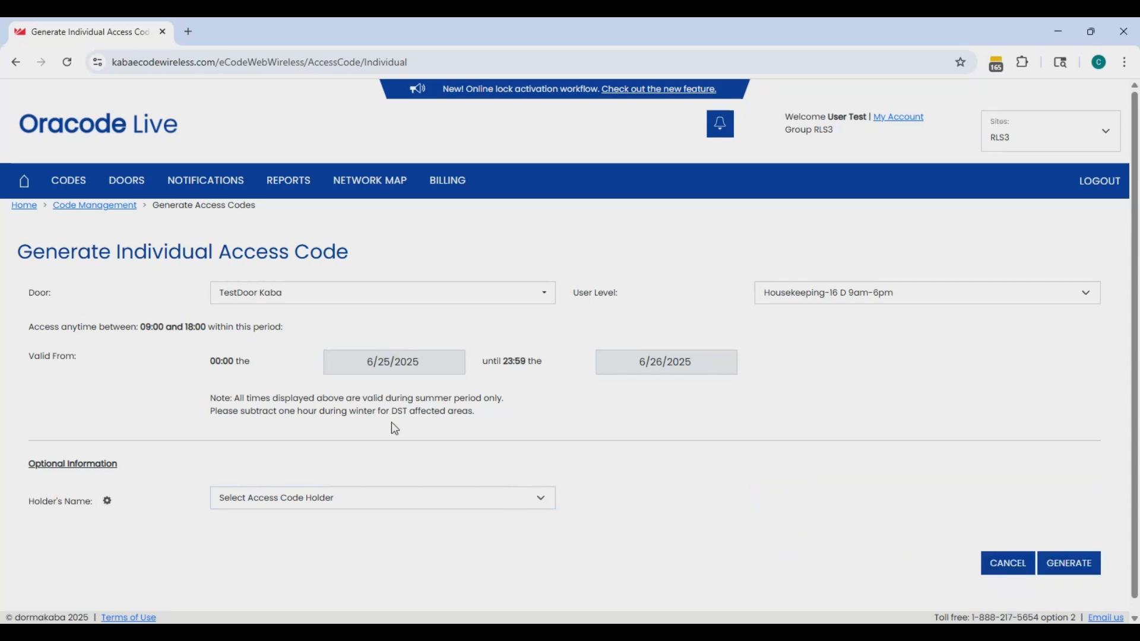
Step: Assign the newly added holder to the access code and generate the code
{"action": "left_click", "coordinate": [385, 500]}
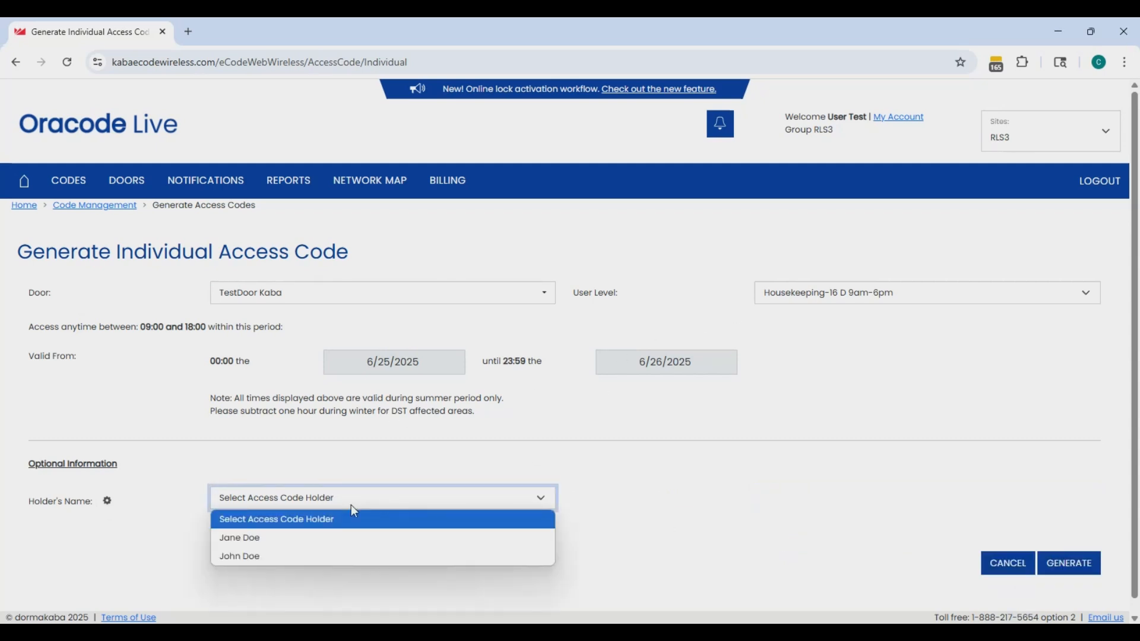
{"action": "left_click", "coordinate": [190, 550]}
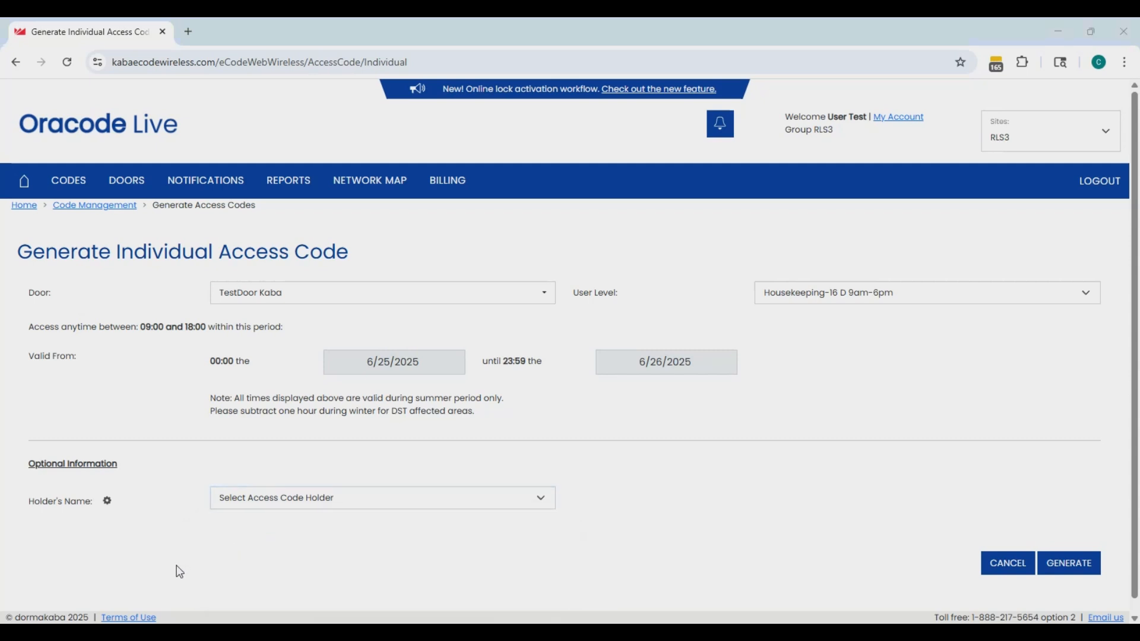
{"action": "left_click", "coordinate": [280, 496]}
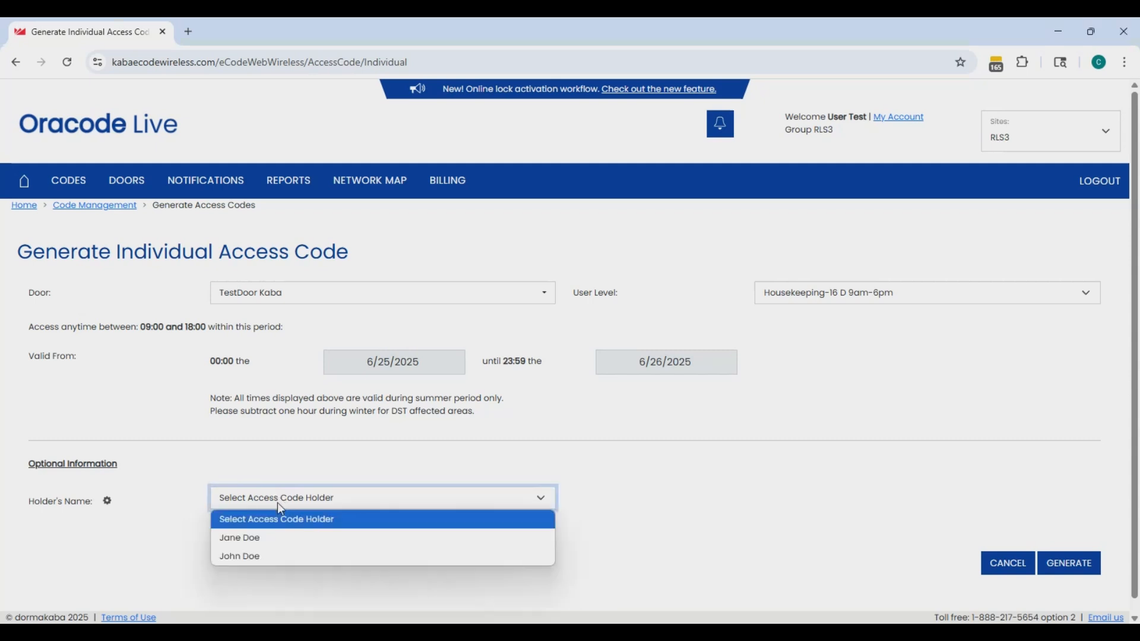
{"action": "left_click", "coordinate": [269, 540]}
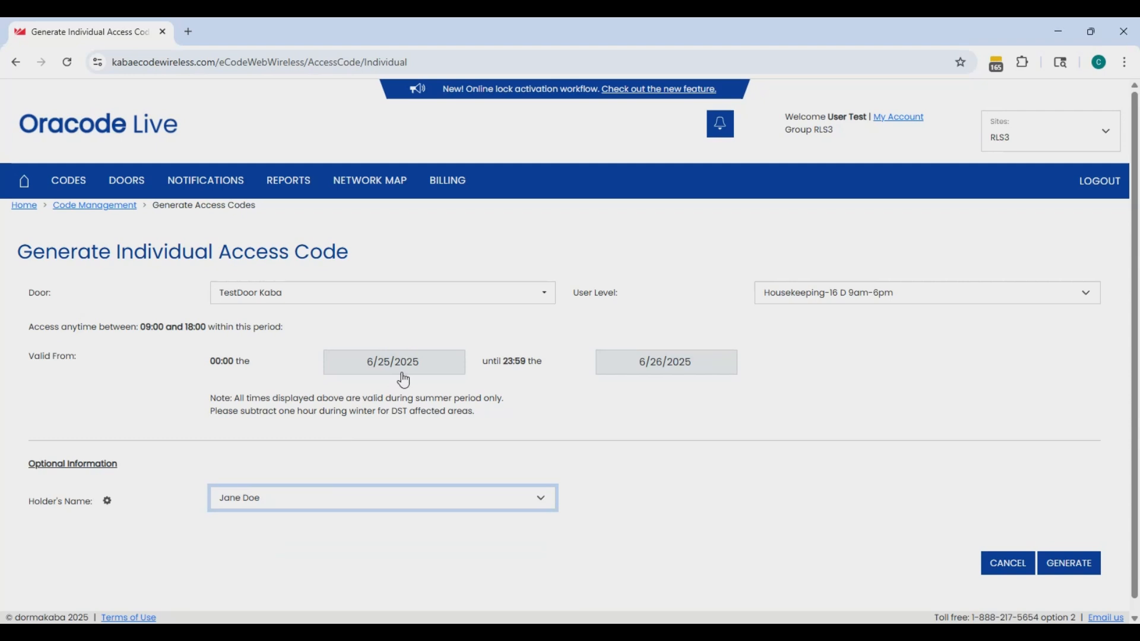
{"action": "left_click", "coordinate": [1058, 565]}
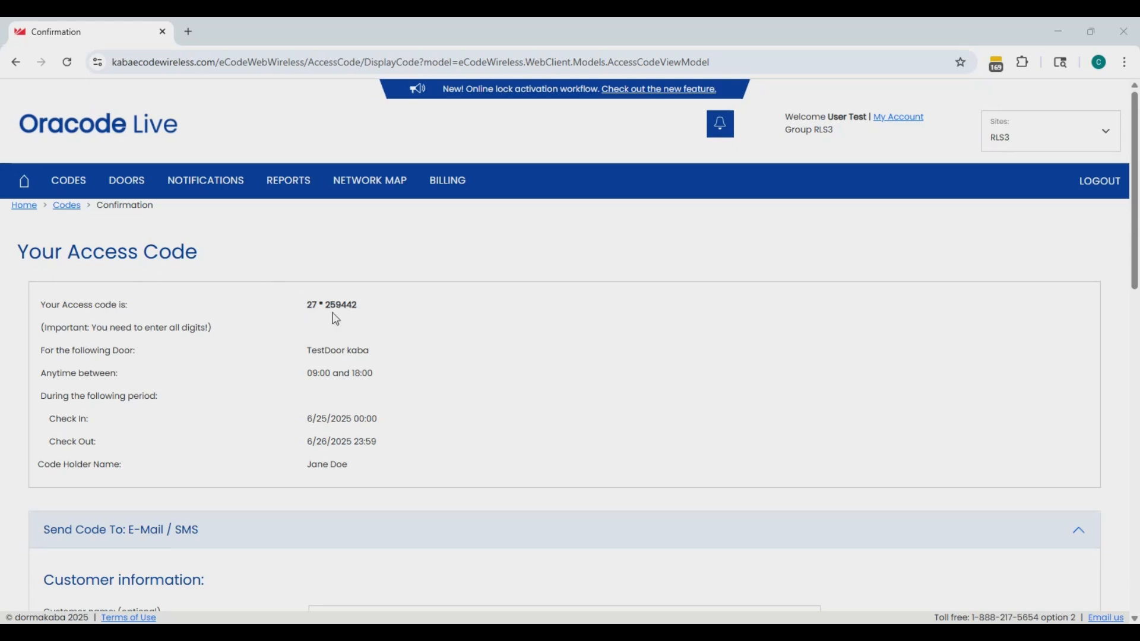
Step: Enter "For cleaning the apartment today." as the optional message for emailing the code, and check the available email languages
{"action": "double_click", "coordinate": [340, 355]}
{"action": "left_click", "coordinate": [340, 357]}
{"action": "scroll", "coordinate": [515, 345], "scroll_direction": "down", "scroll_amount": 4}
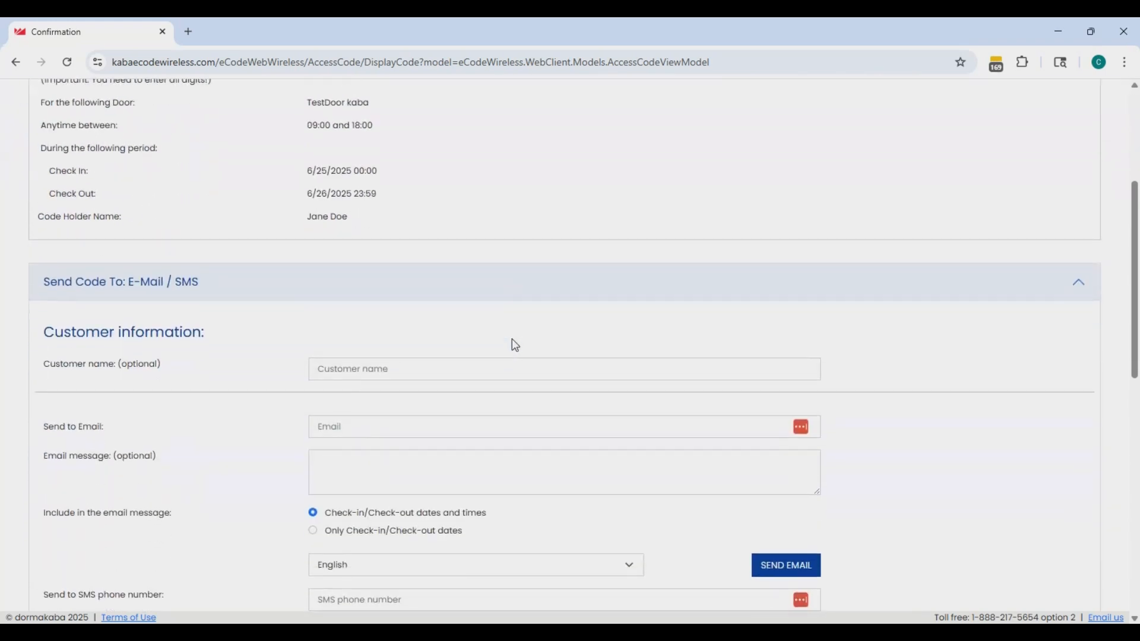
{"action": "scroll", "coordinate": [515, 344], "scroll_direction": "down", "scroll_amount": 1}
{"action": "scroll", "coordinate": [515, 345], "scroll_direction": "down", "scroll_amount": 2}
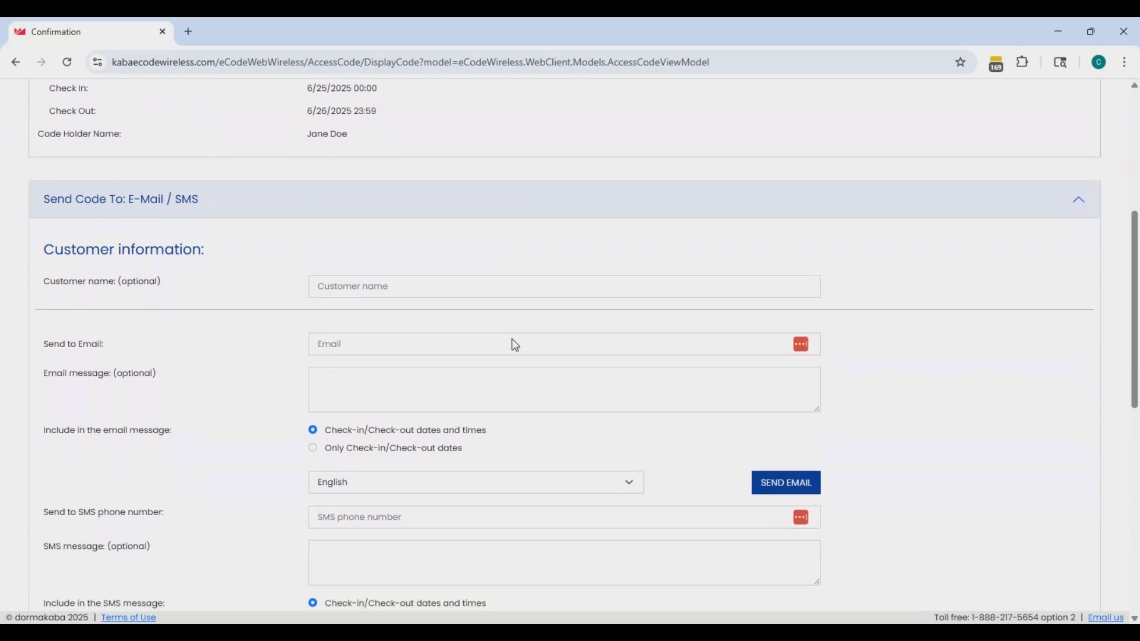
{"action": "scroll", "coordinate": [511, 339], "scroll_direction": "up", "scroll_amount": 1}
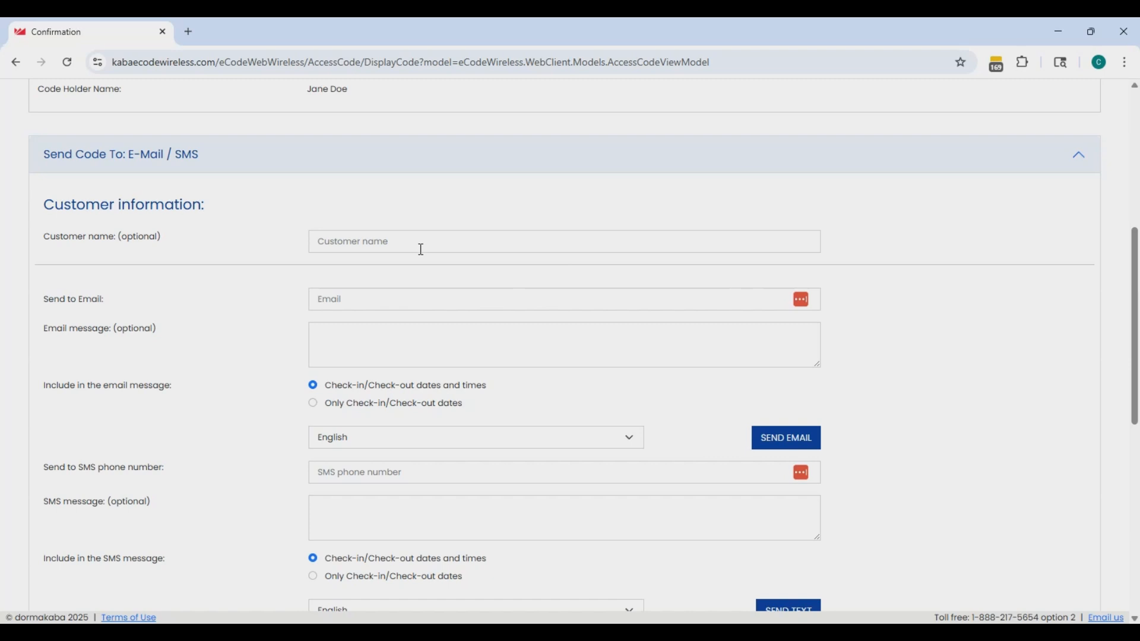
{"action": "left_click", "coordinate": [439, 341]}
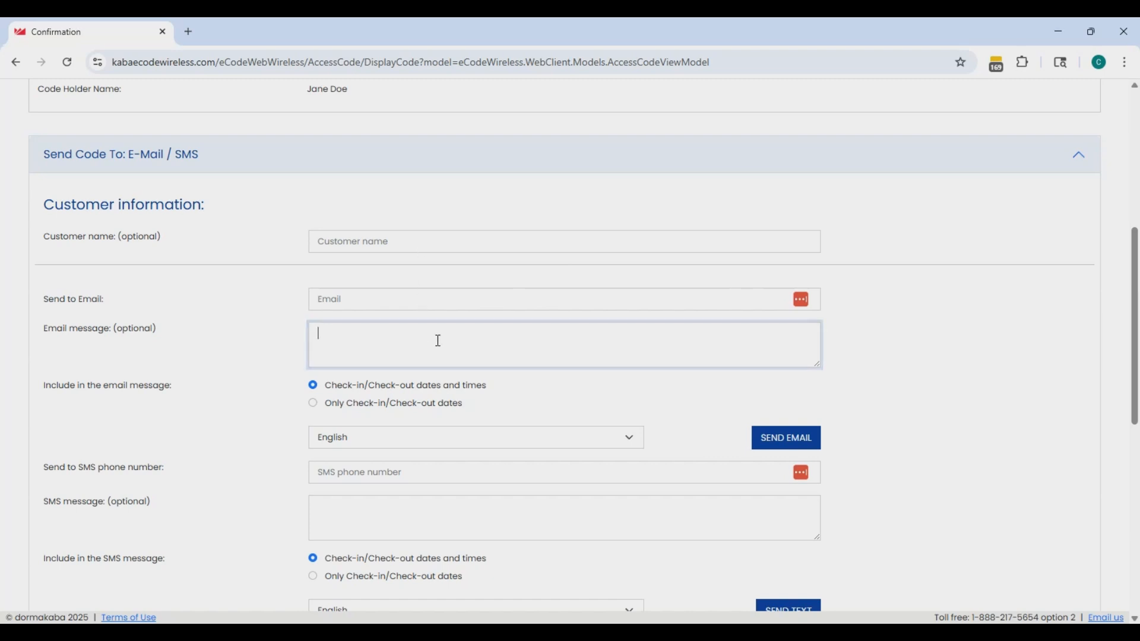
{"action": "type", "text": "Fo"}
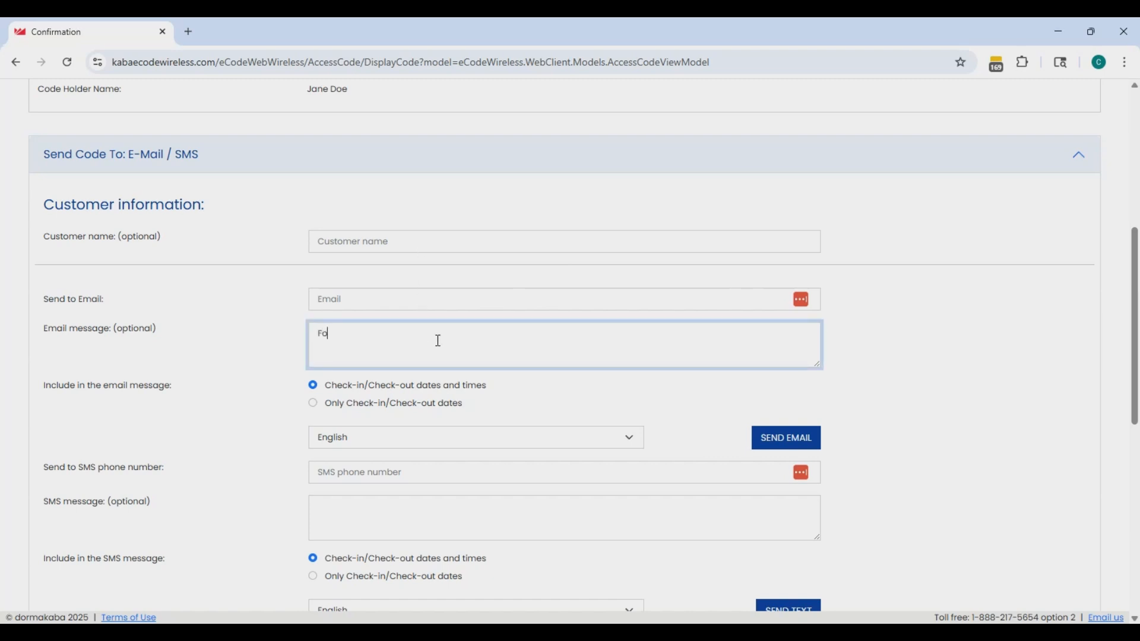
{"action": "type", "text": "r cleaning the apartment today."}
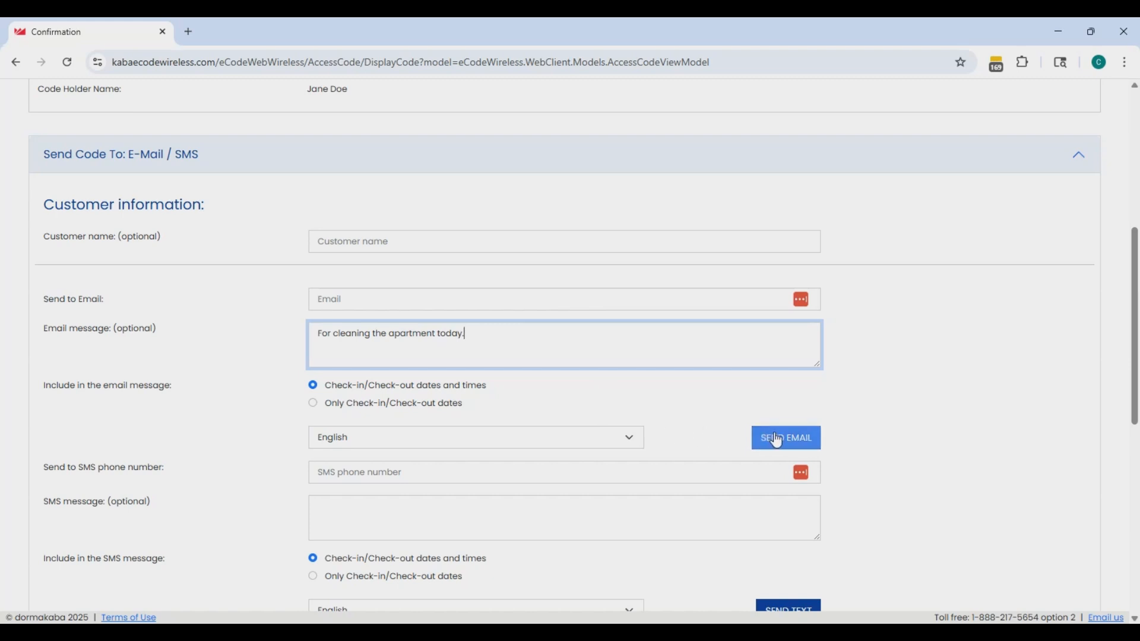
{"action": "left_click", "coordinate": [628, 436]}
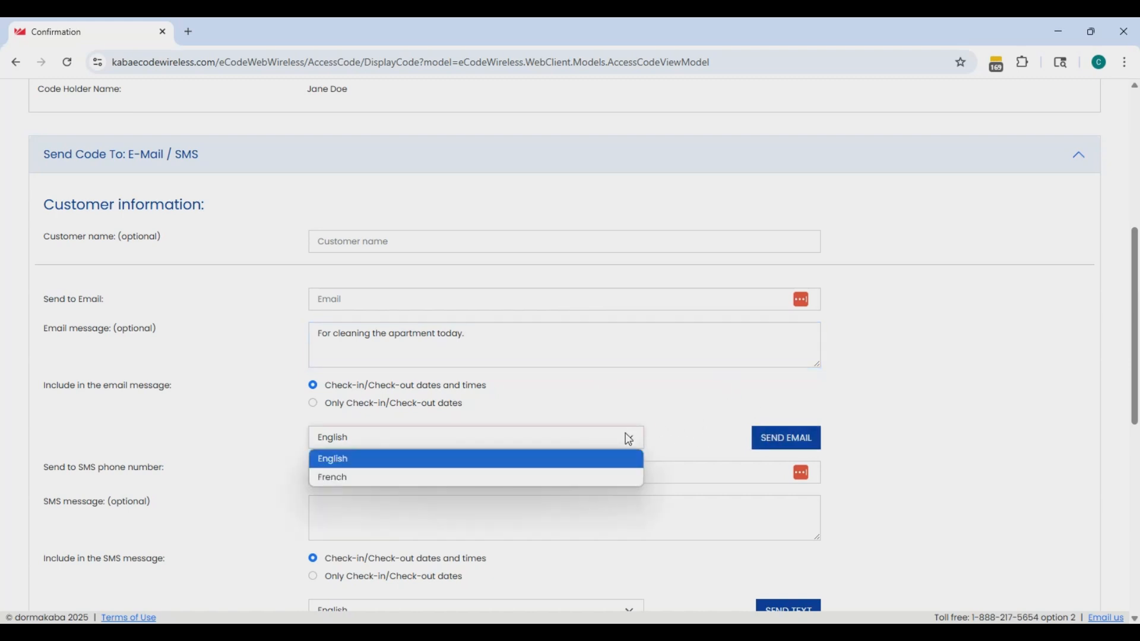
{"action": "left_click", "coordinate": [628, 438]}
Step: Set the number of days before code expiration to 7 for the code expiry reminder
{"action": "scroll", "coordinate": [646, 412], "scroll_direction": "down", "scroll_amount": 3}
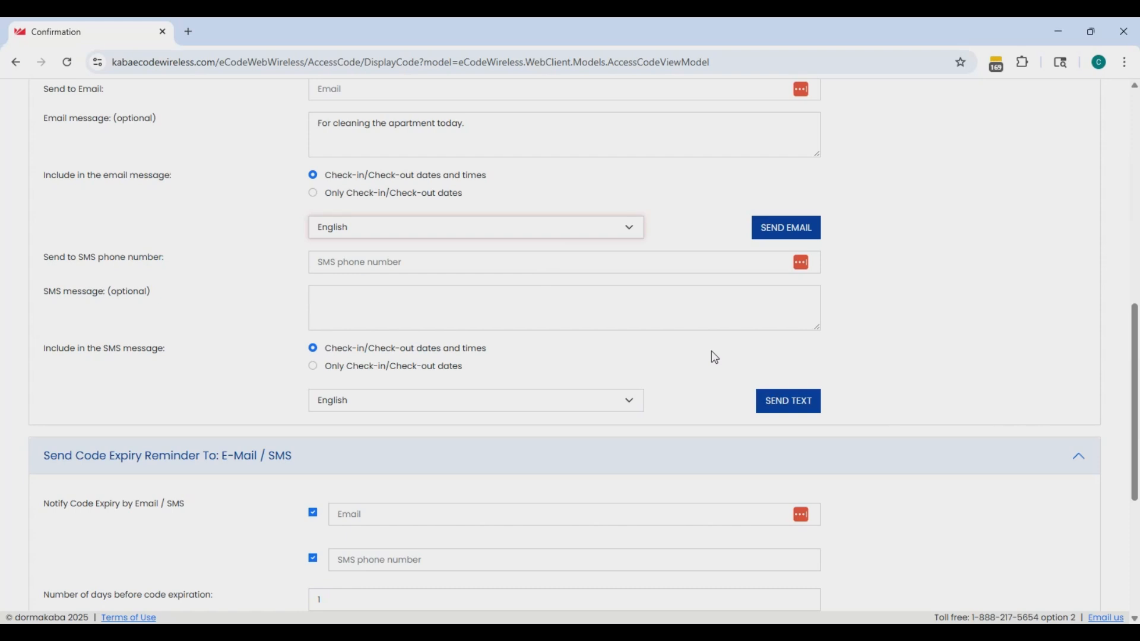
{"action": "scroll", "coordinate": [712, 353], "scroll_direction": "down", "scroll_amount": 2}
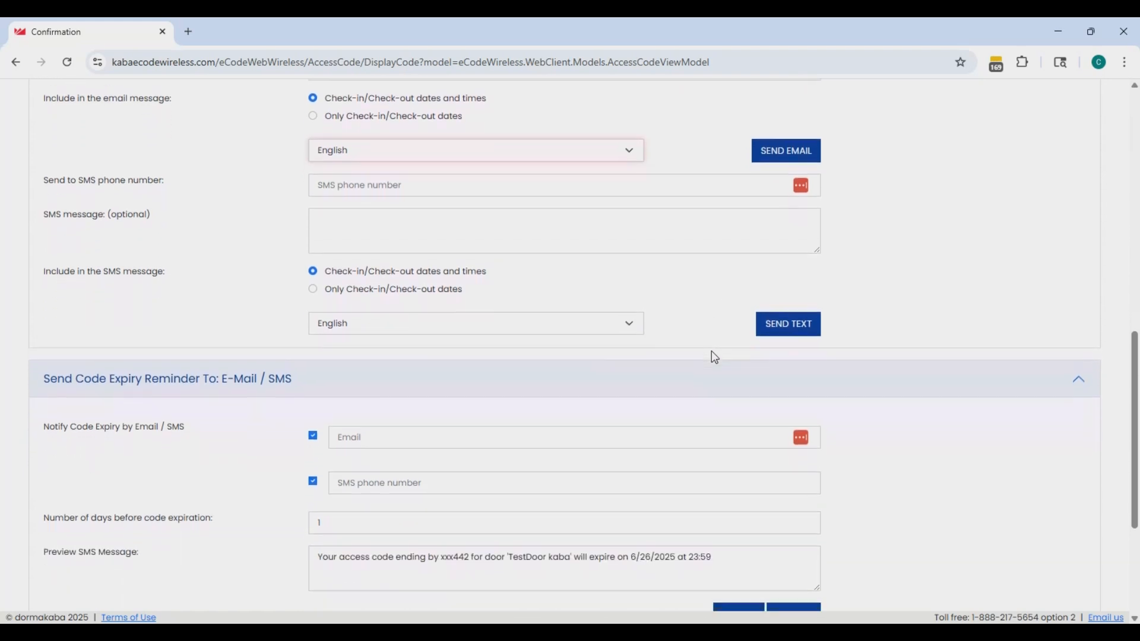
{"action": "scroll", "coordinate": [715, 356], "scroll_direction": "down", "scroll_amount": 1}
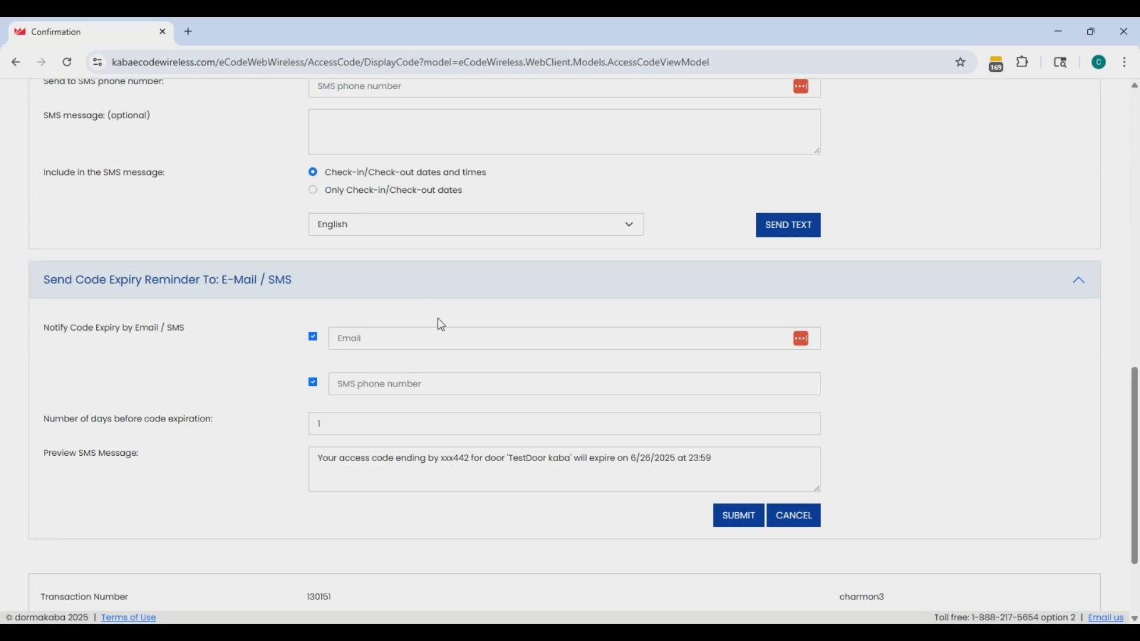
{"action": "left_click", "coordinate": [807, 419]}
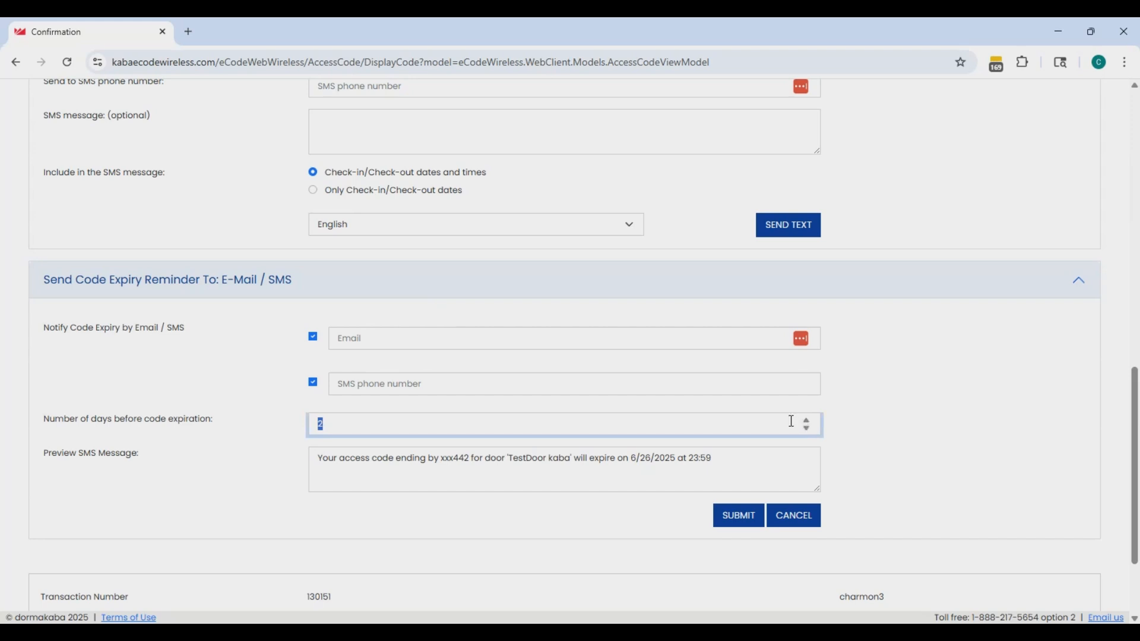
{"action": "type", "text": "7"}
{"action": "left_click", "coordinate": [771, 406]}
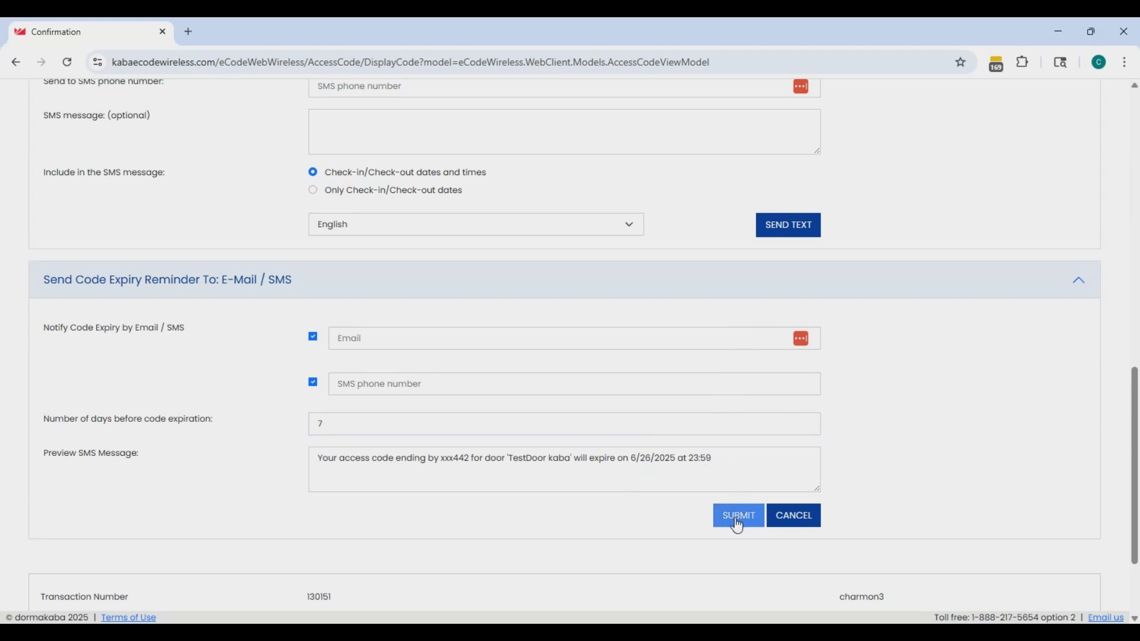
{"action": "scroll", "coordinate": [670, 506], "scroll_direction": "down", "scroll_amount": 1}
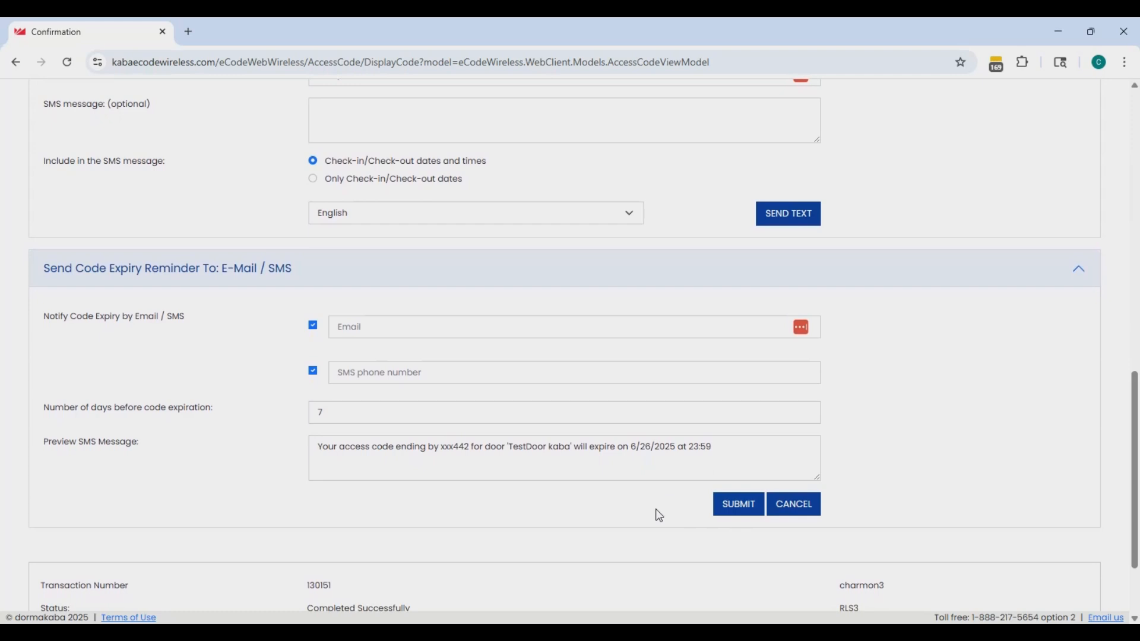
{"action": "scroll", "coordinate": [657, 515], "scroll_direction": "down", "scroll_amount": 2}
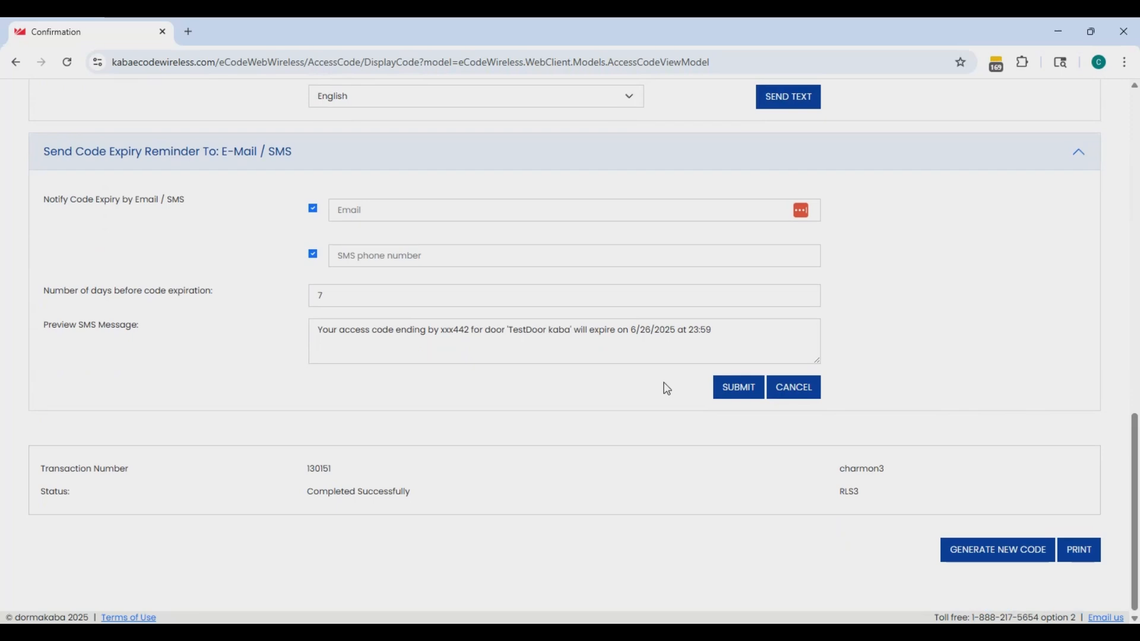
{"action": "scroll", "coordinate": [183, 332], "scroll_direction": "up", "scroll_amount": 9}
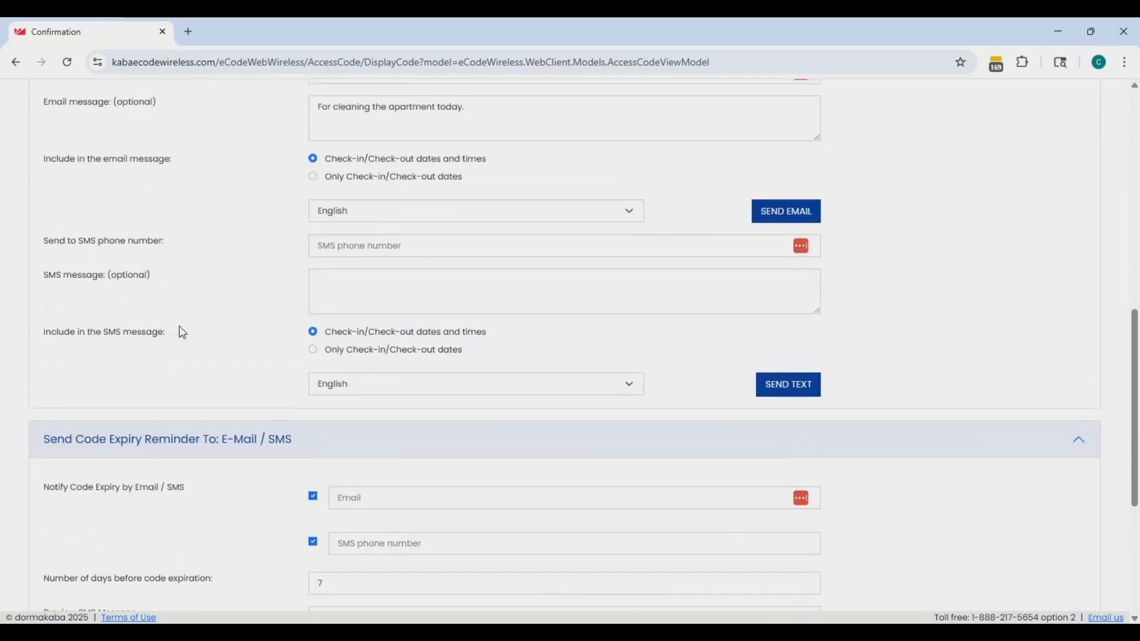